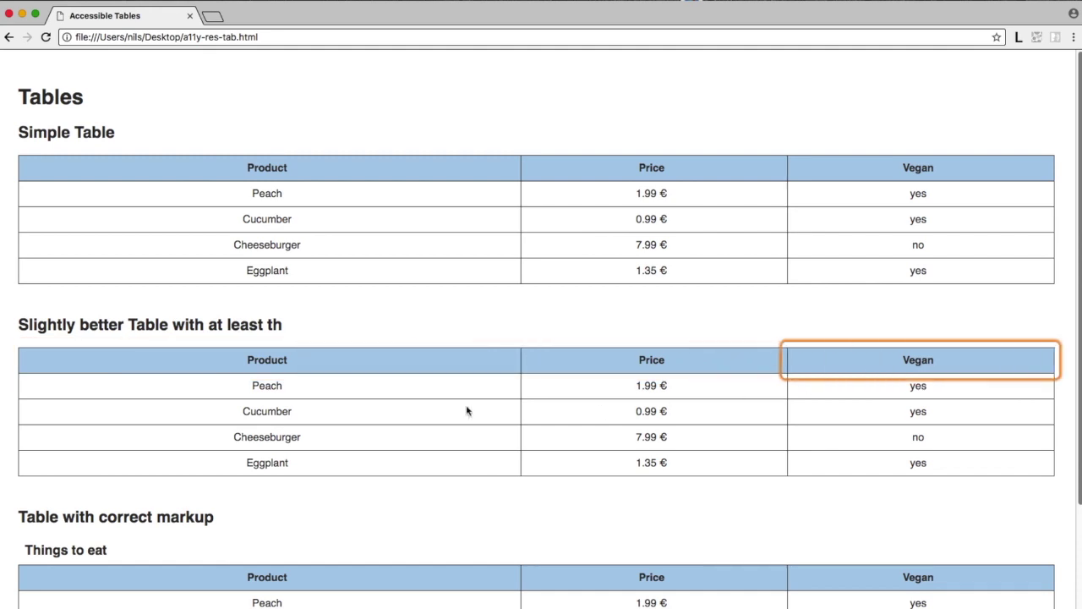
Advance Chrome's screen reader through the second table's body cells to Eggplant's 1.35 € price
mouse_move(392, 394)
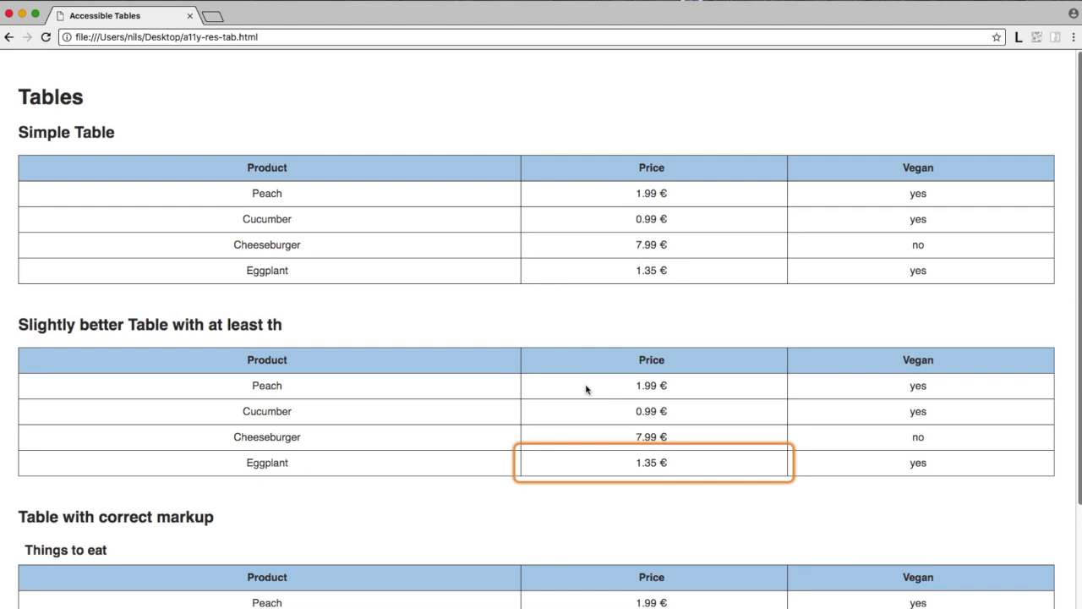
scroll(586, 389, "down", 3)
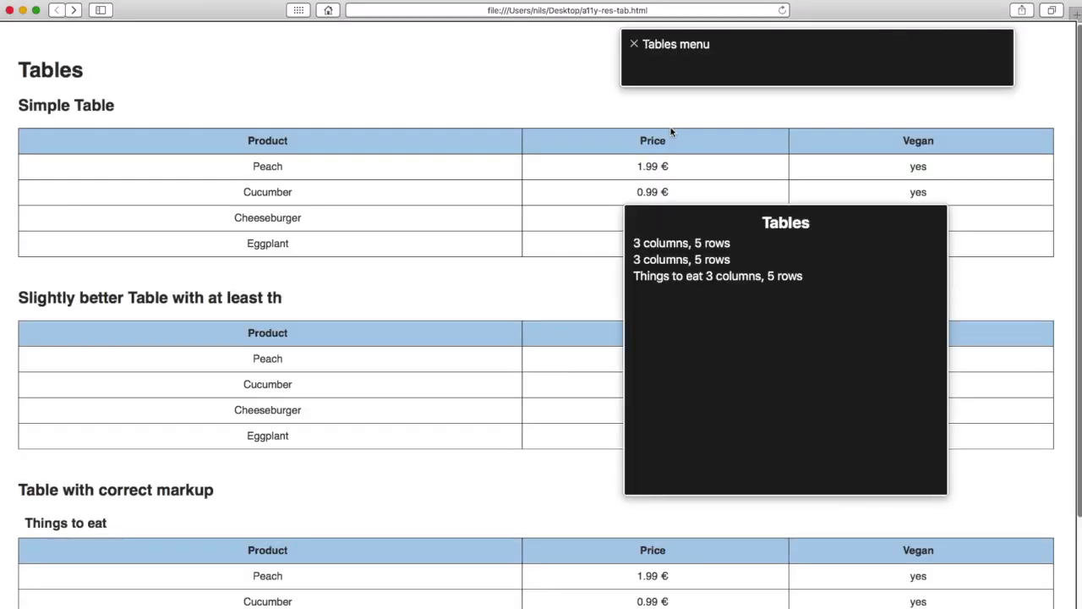
Preview the three tables in VoiceOver's Tables rotor and choose the first one
key("Down")
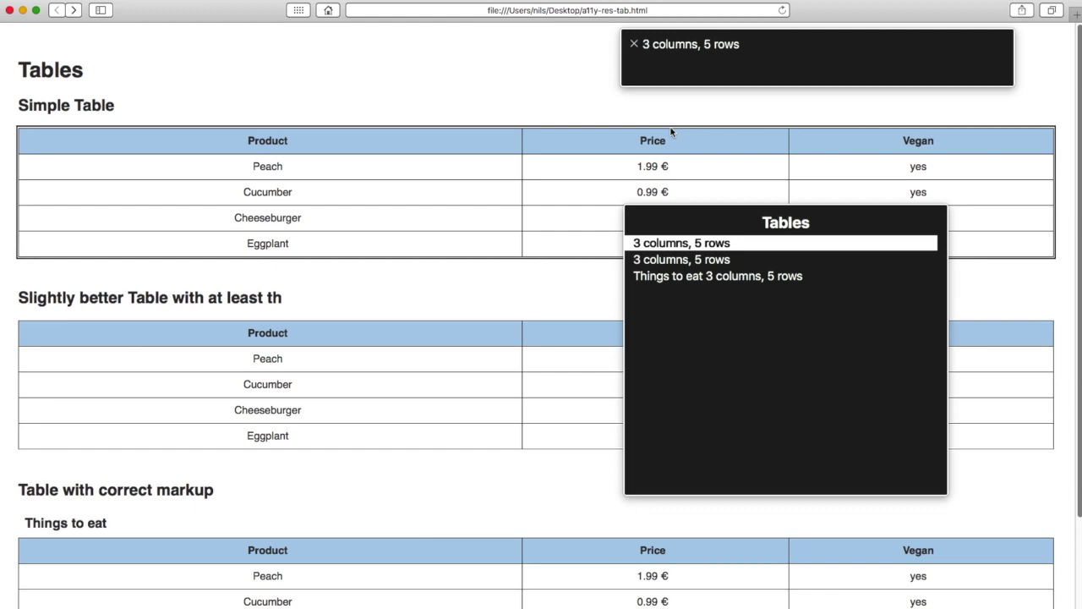
key("Down")
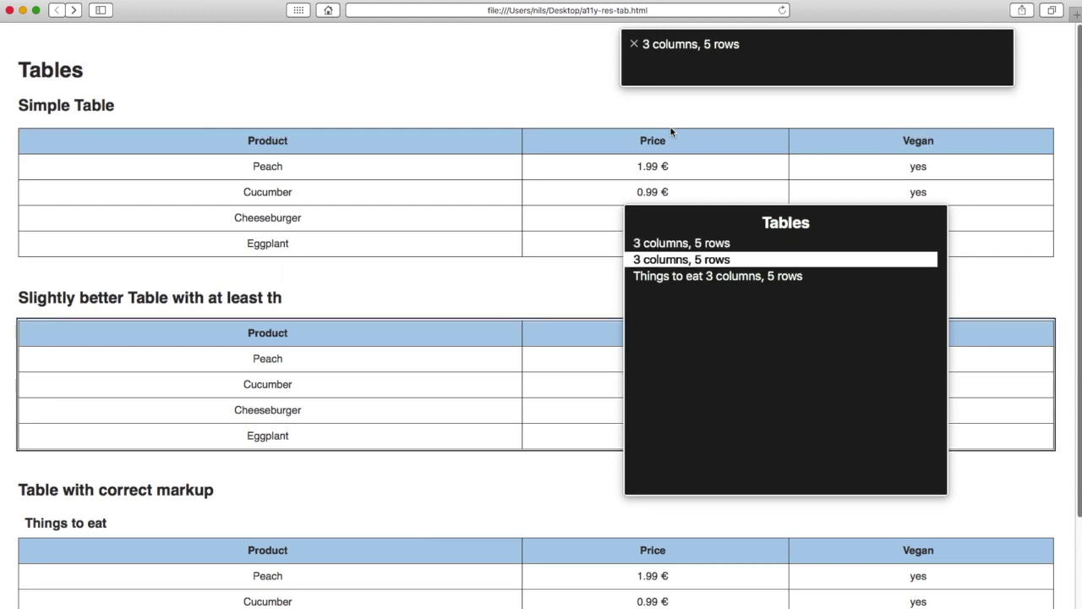
key("Down")
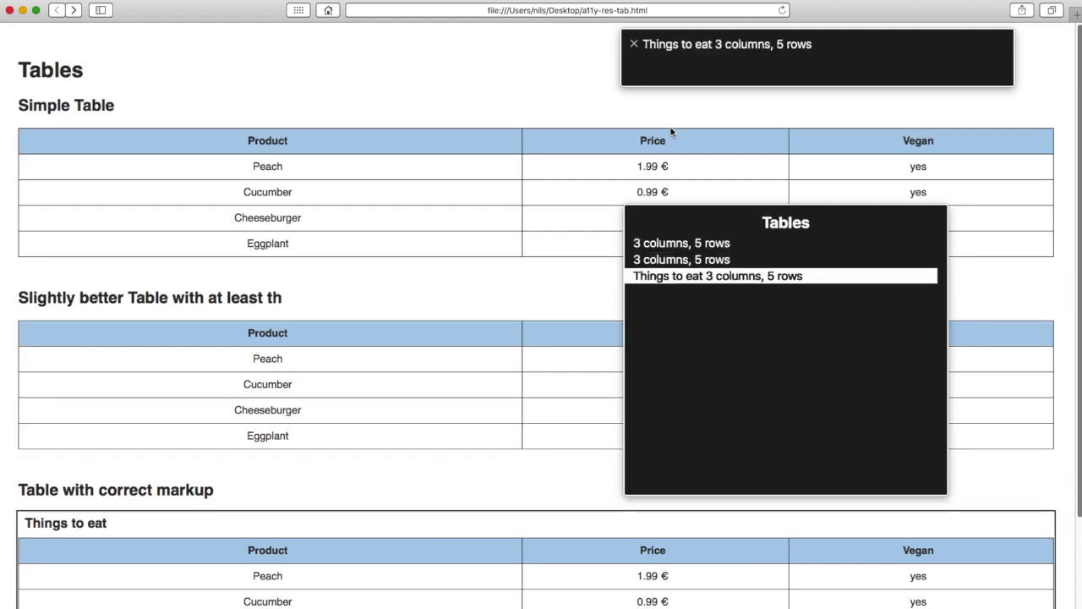
key("Up")
key("Up")
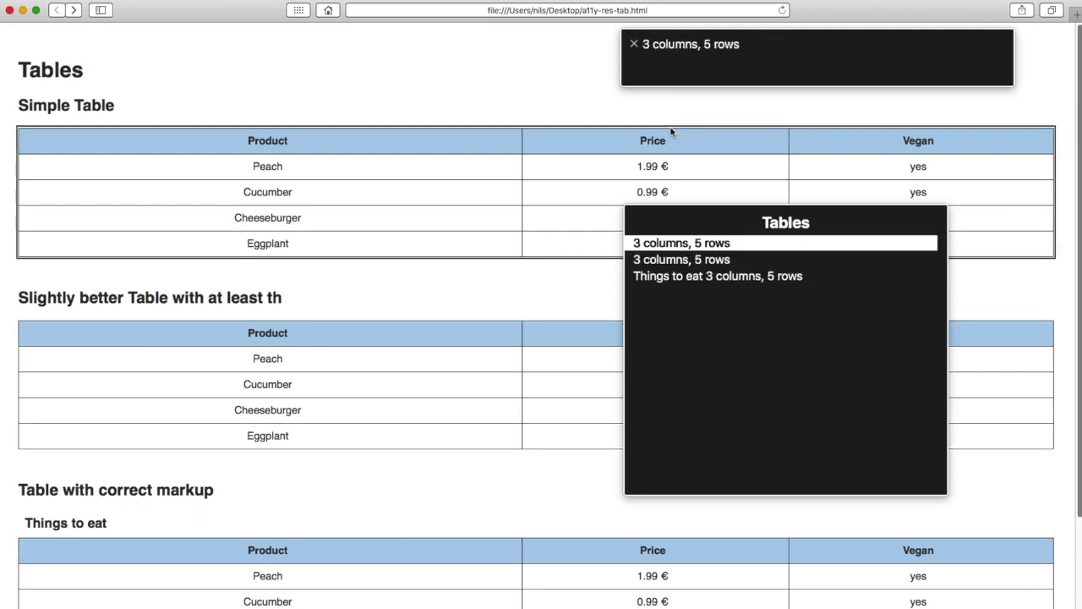
key("Return")
Read the Simple Table's Product, Price and Vegan headers and the Peach row (1.99 €, yes)
key("ctrl+alt+shift+Down")
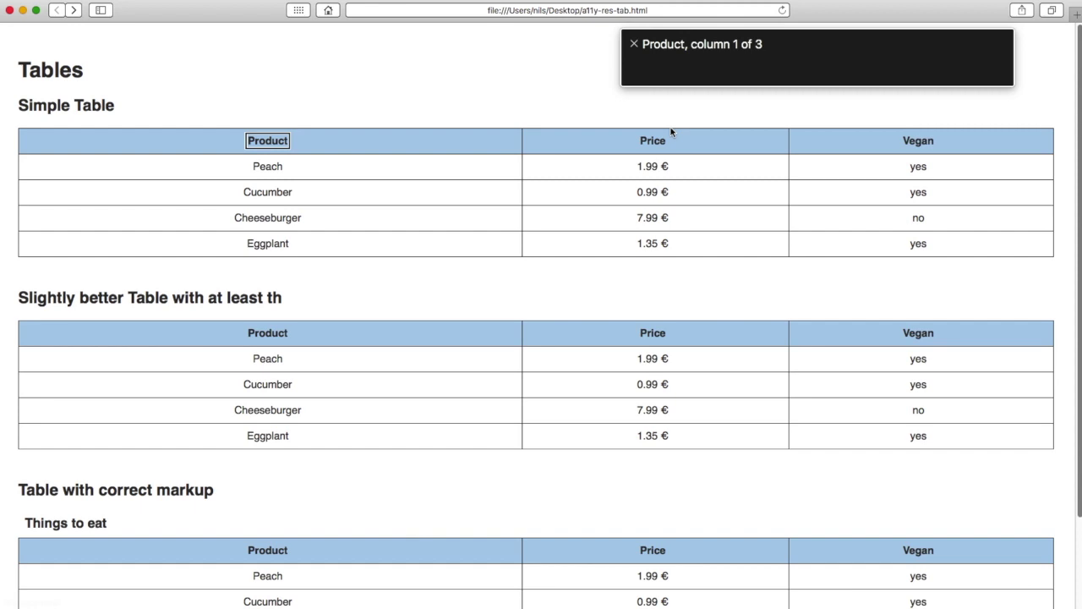
key("ctrl+alt+Right")
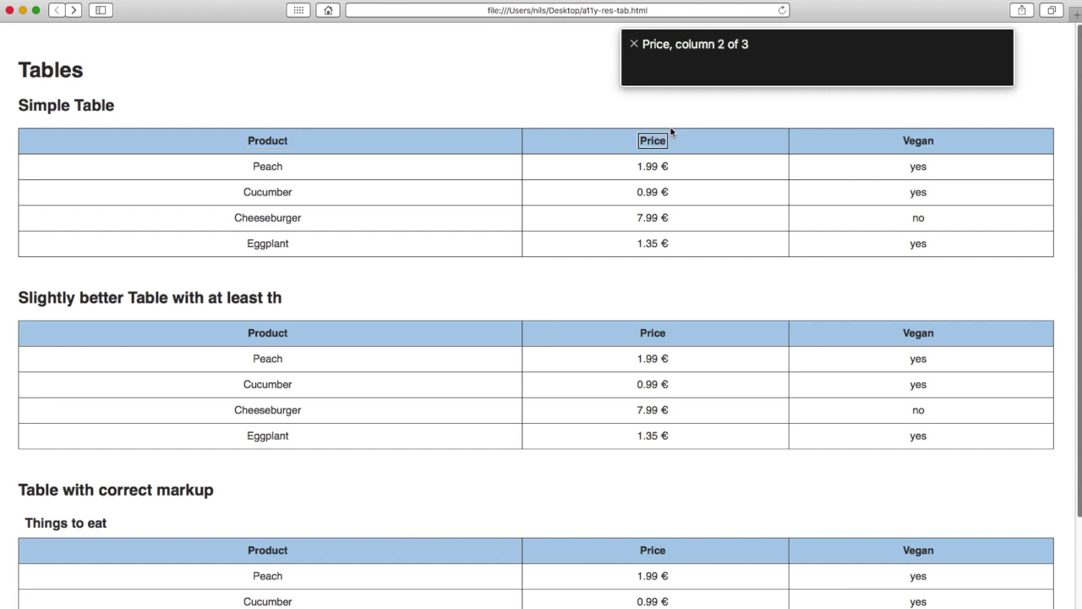
key("ctrl+alt+Right")
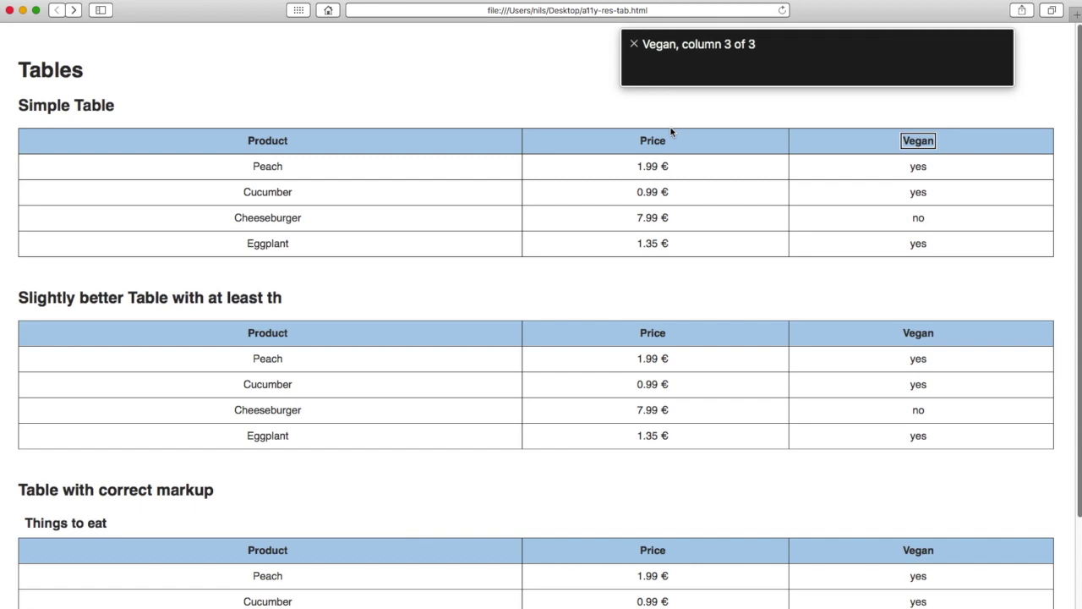
key("ctrl+alt+Right")
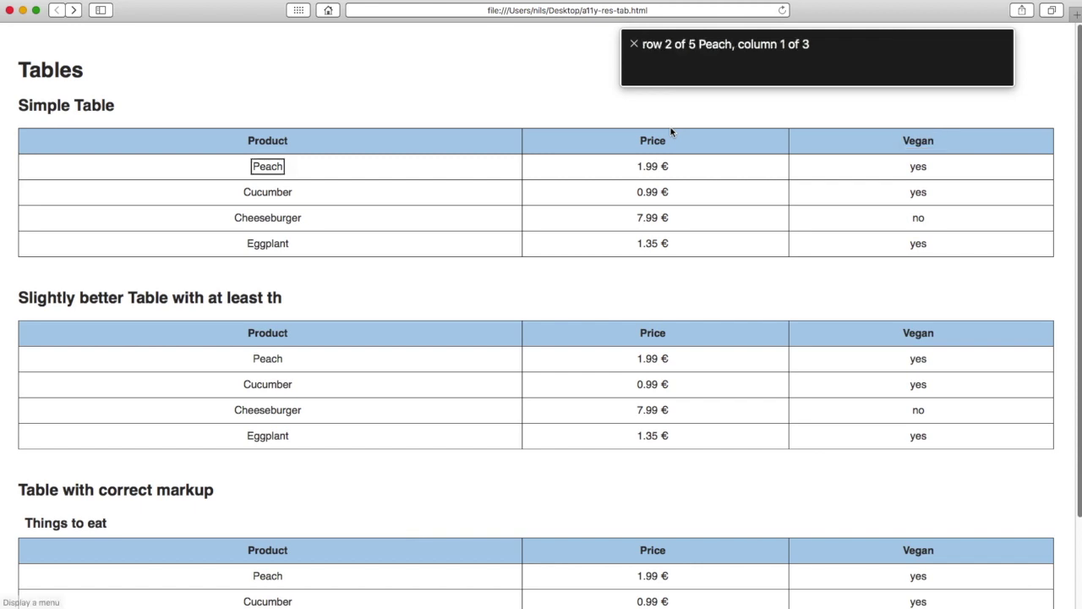
key("ctrl+alt+Right")
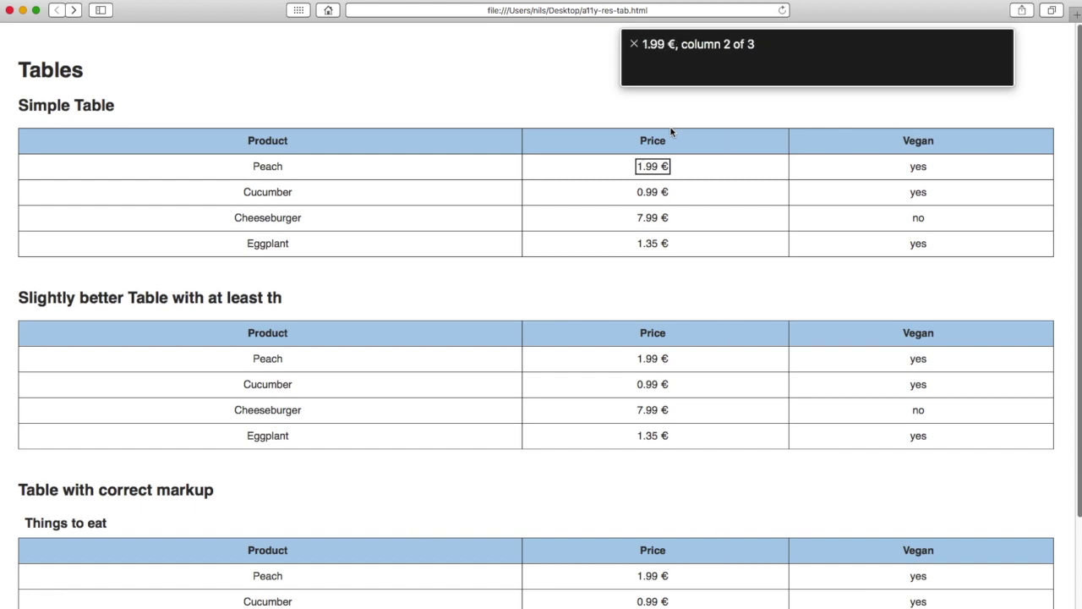
key("ctrl+alt+Right")
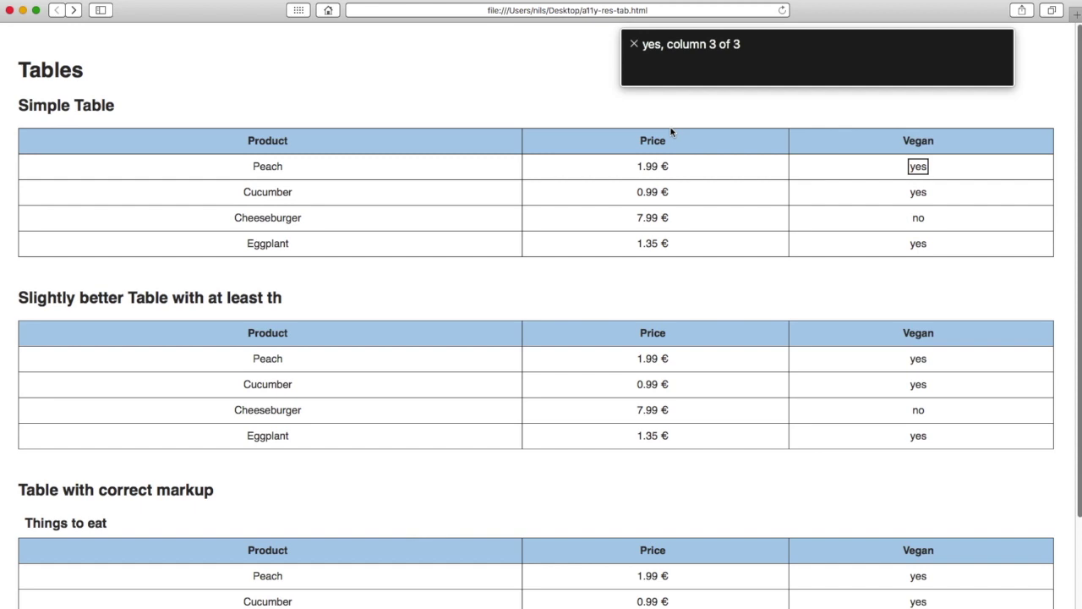
Read Cucumber's 0.99 €, go down the Price column to Eggplant's 1.35 €, then list tables
key("ctrl+alt+Right")
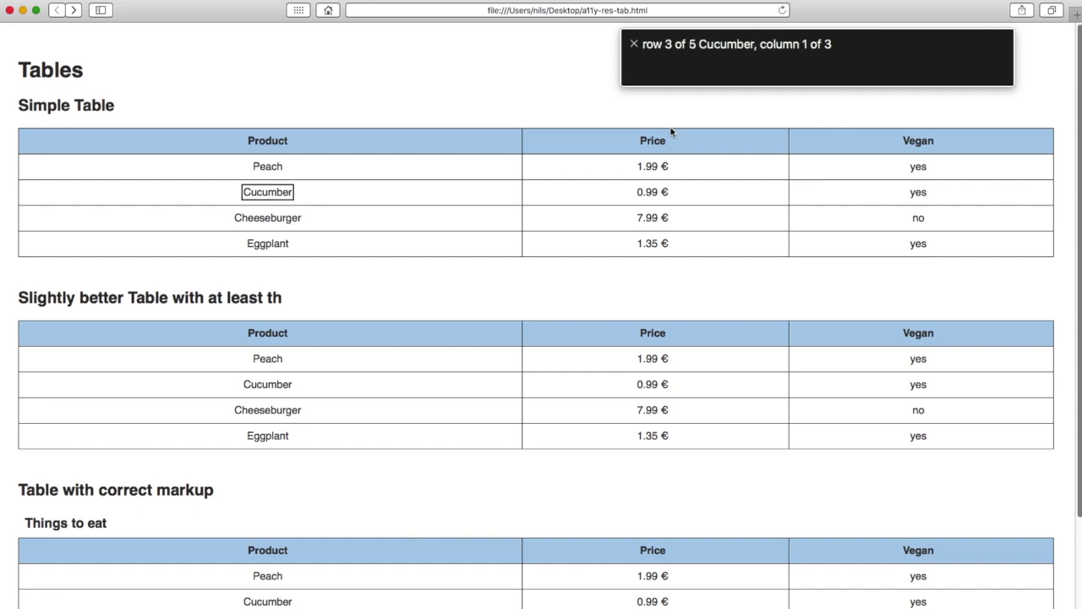
key("ctrl+alt+Right")
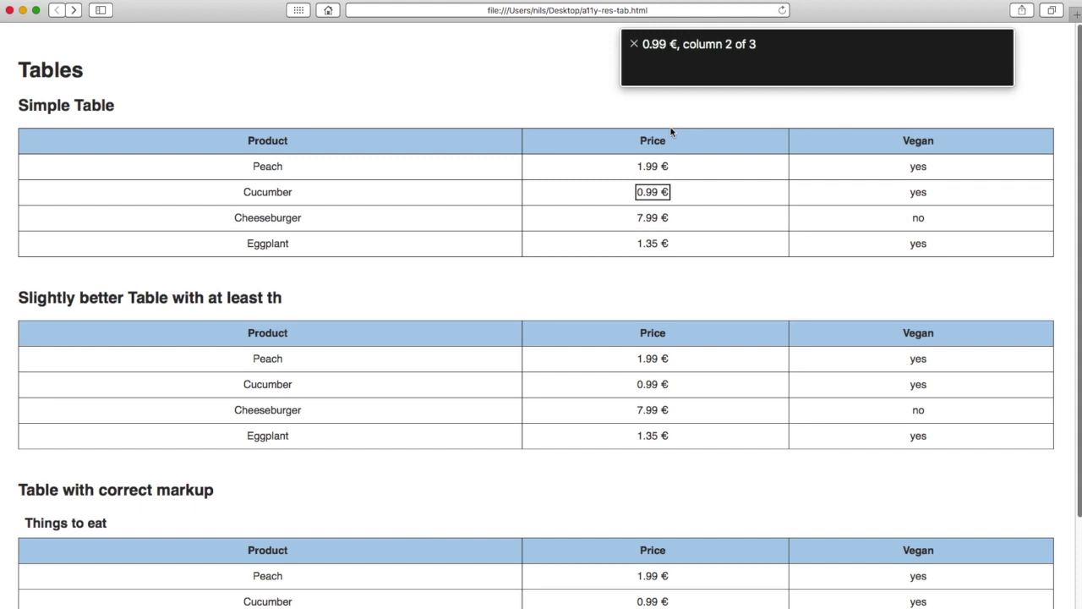
key("ctrl+alt+Down")
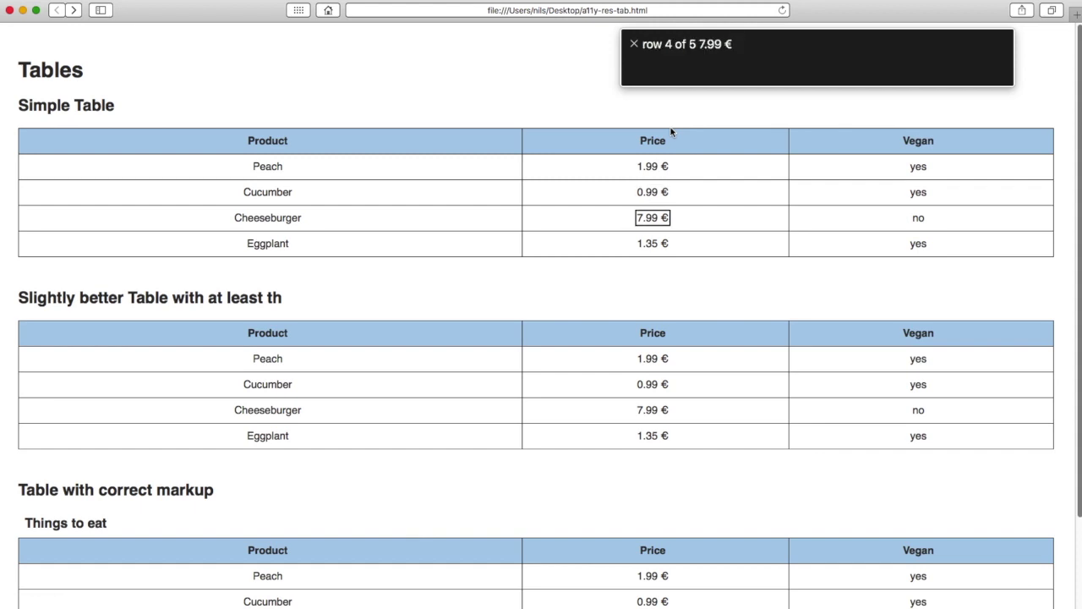
key("ctrl+alt+Down")
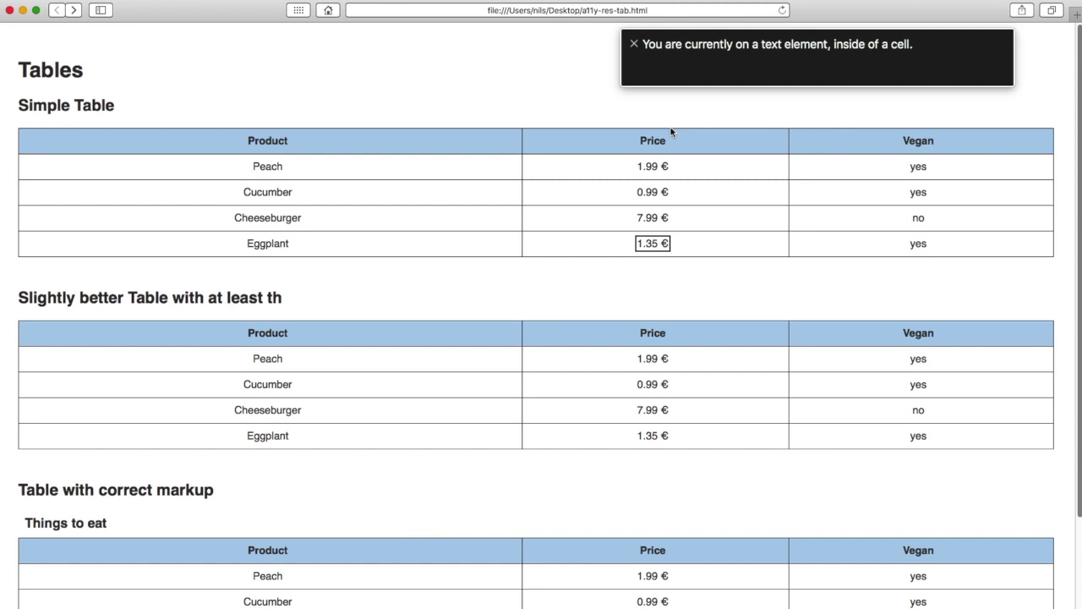
key("ctrl+alt+u")
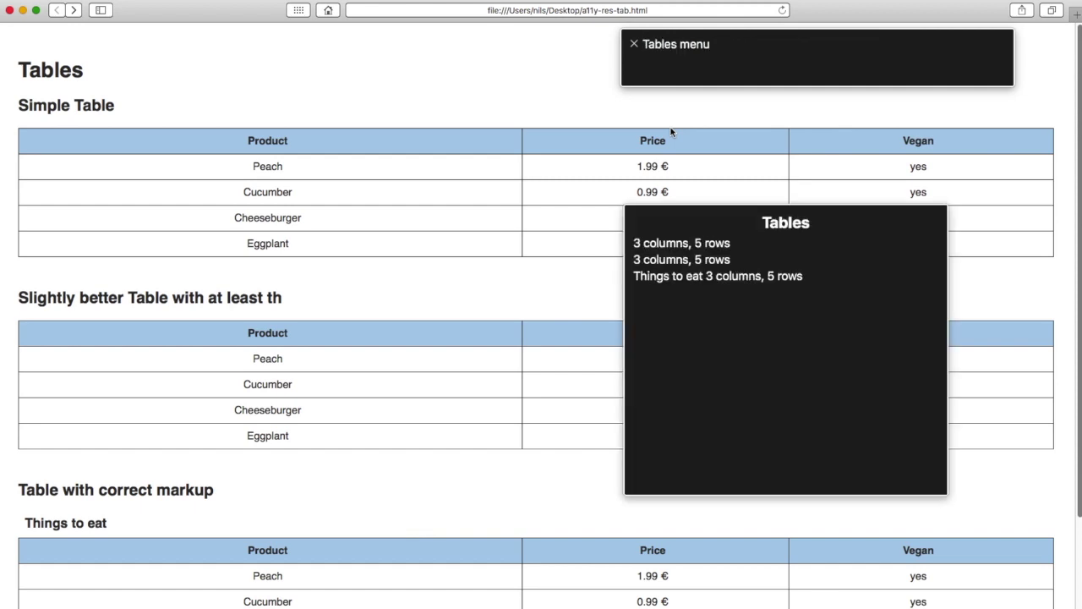
Choose the second table in the Tables rotor and read its Product, Price and Vegan headers
key("Down")
key("Return")
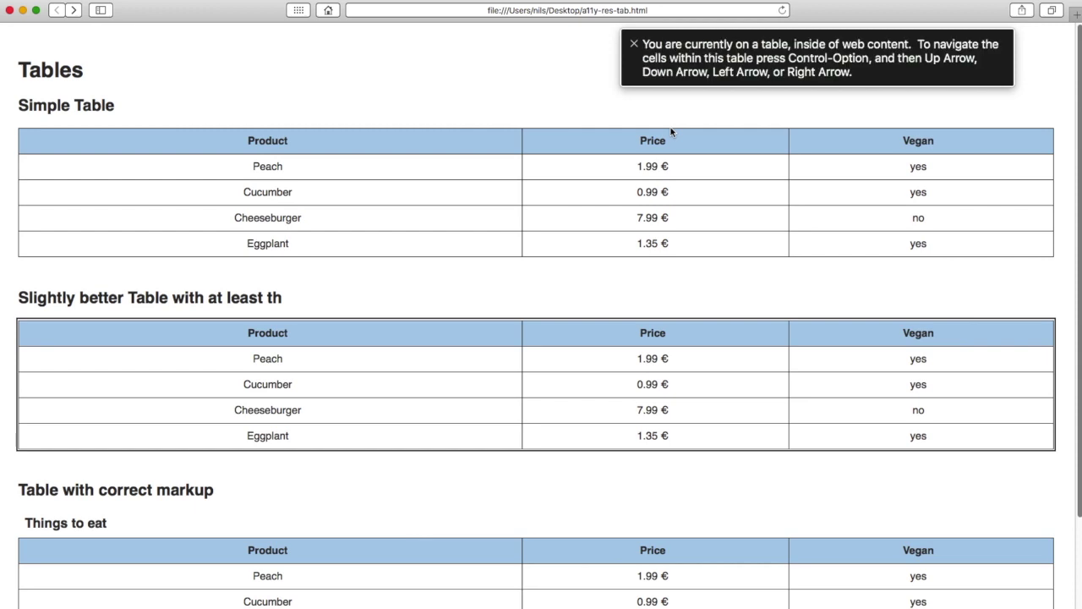
key("ctrl+alt+shift+Down")
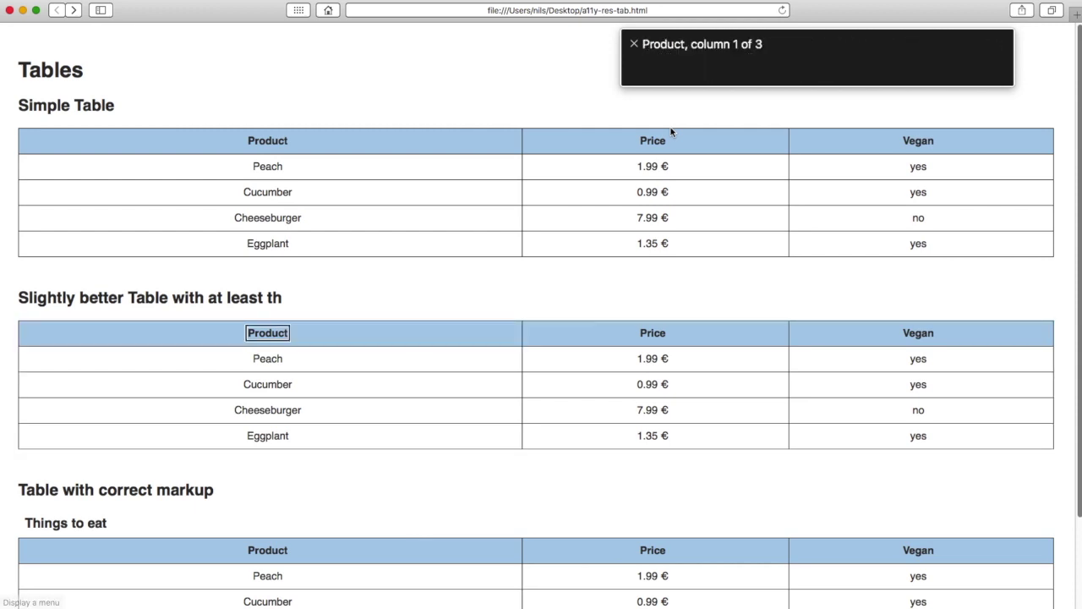
key("ctrl+alt+Right")
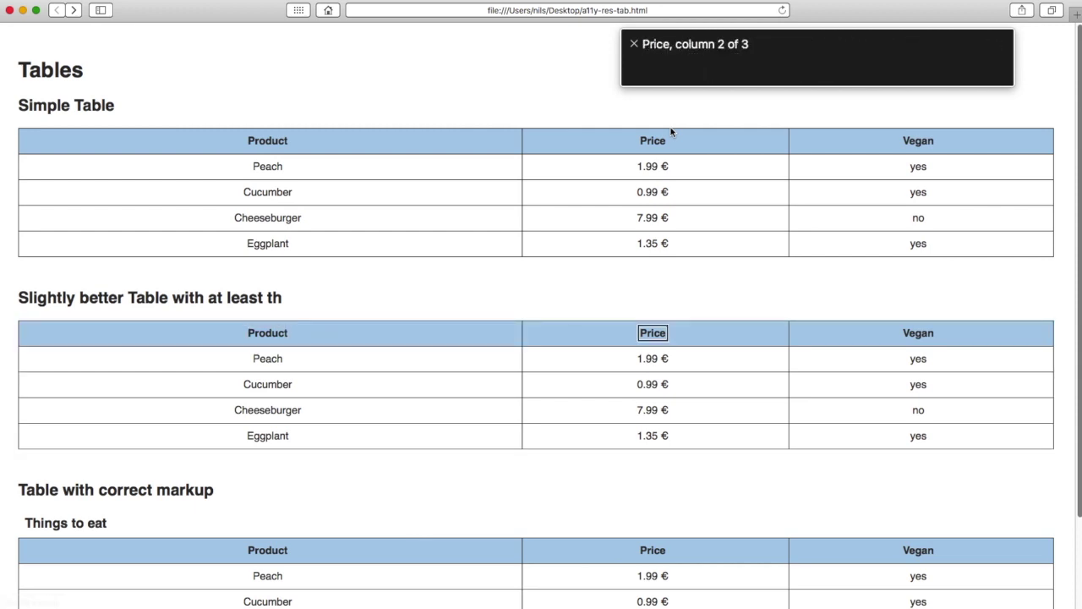
key("ctrl+alt+Right")
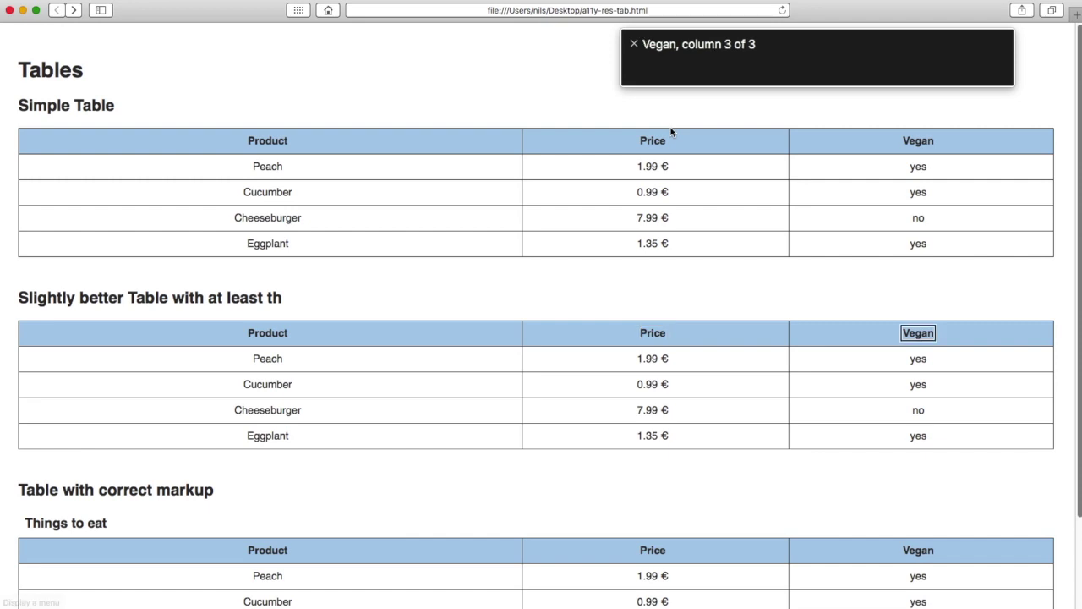
Read the Peach row (1.99 €, yes) and Cucumber's 0.99 € price
key("ctrl+alt+Right")
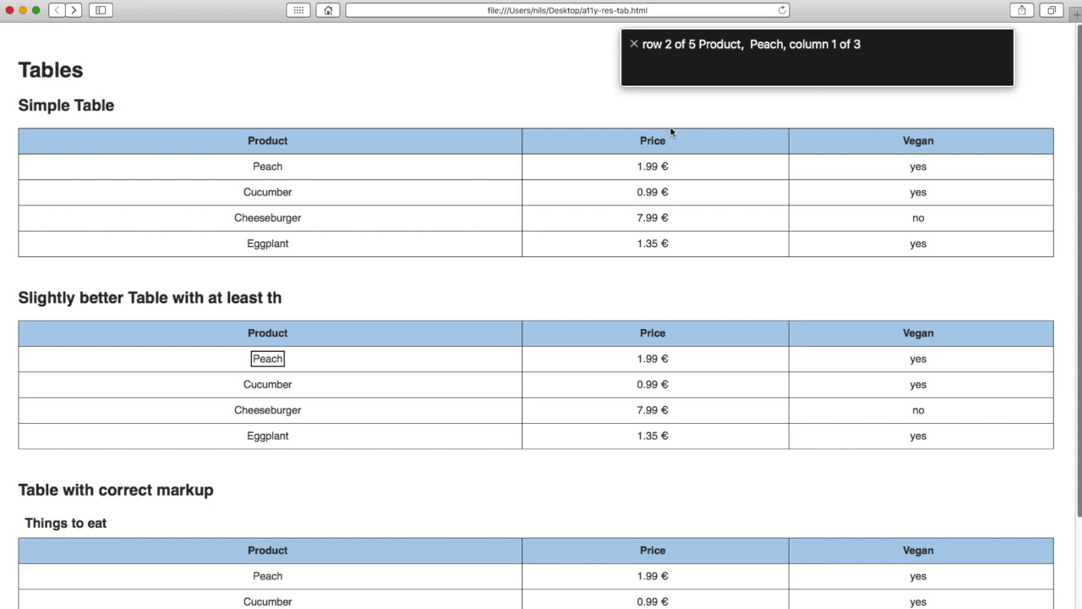
key("ctrl+alt+Right")
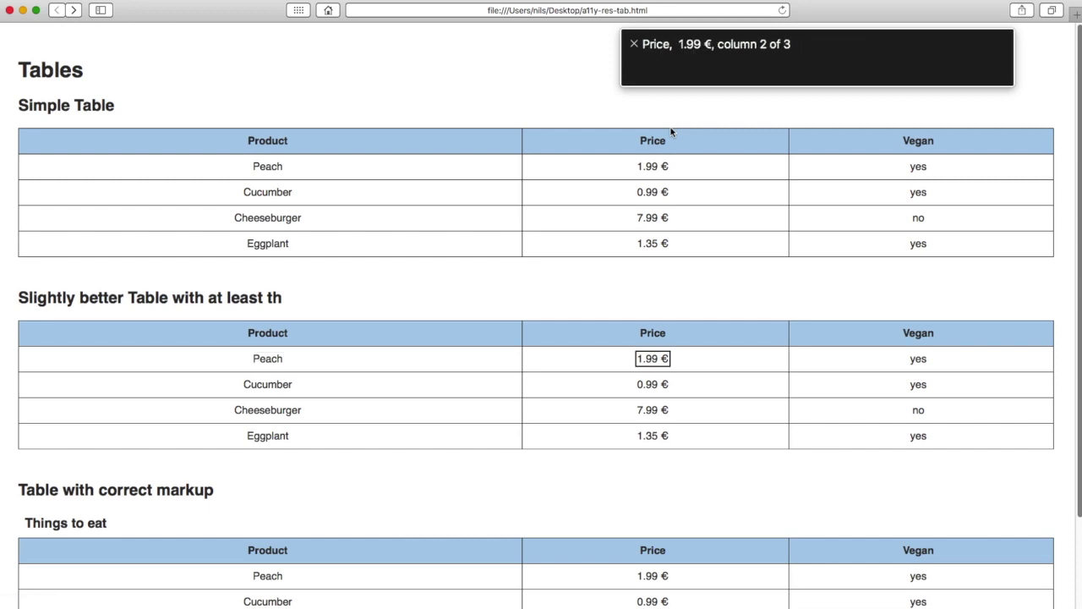
key("ctrl+alt+Right")
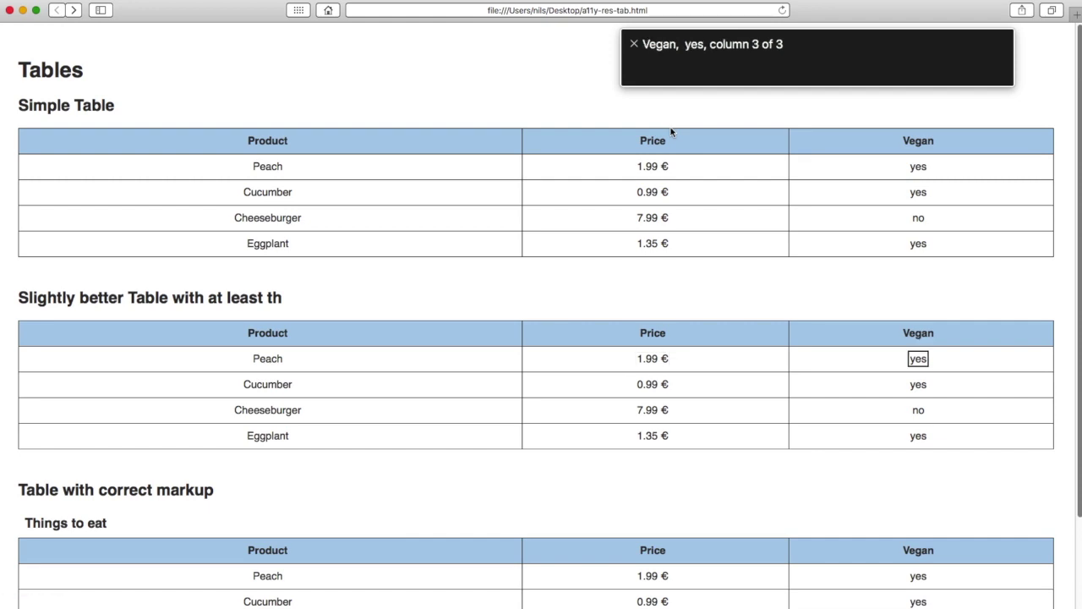
key("ctrl+alt+Right")
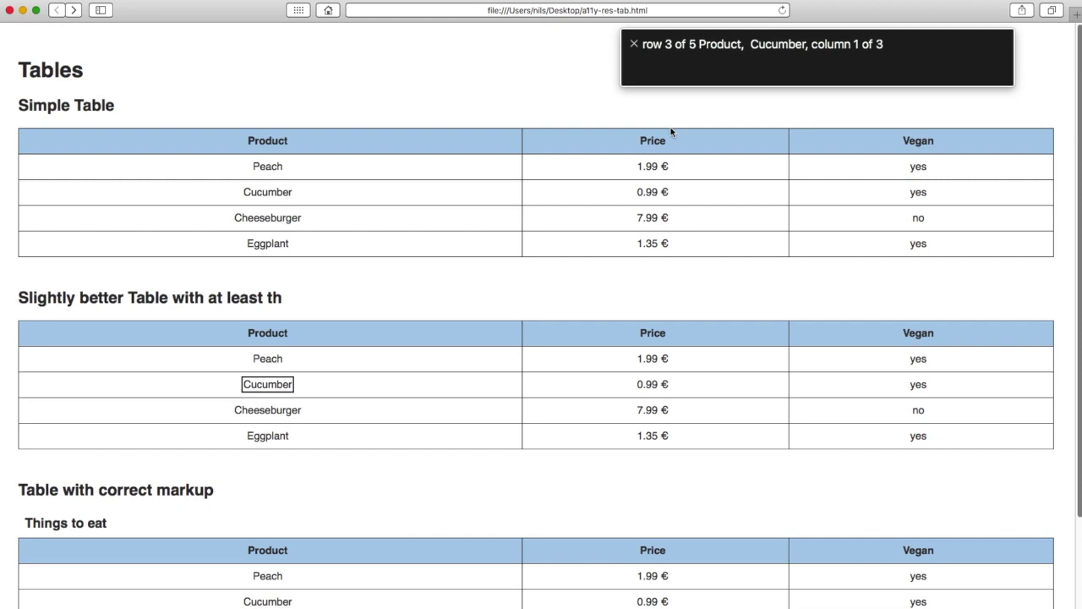
key("ctrl+alt+Right")
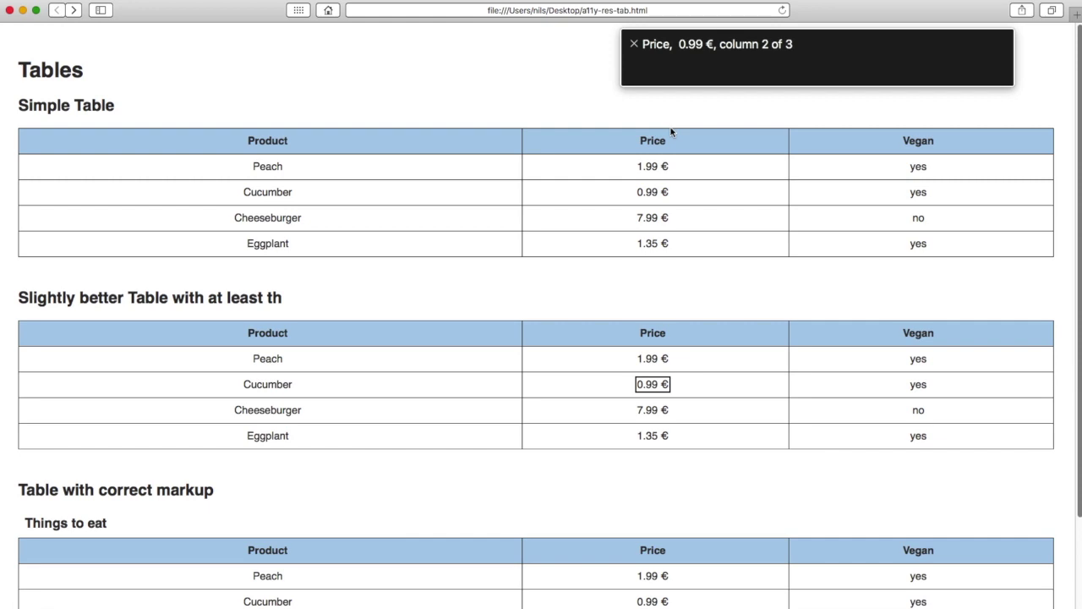
Go down the Price column through 7.99 € to Eggplant's 1.35 €, then highlight Things to eat in the tables list
key("ctrl+alt+Down")
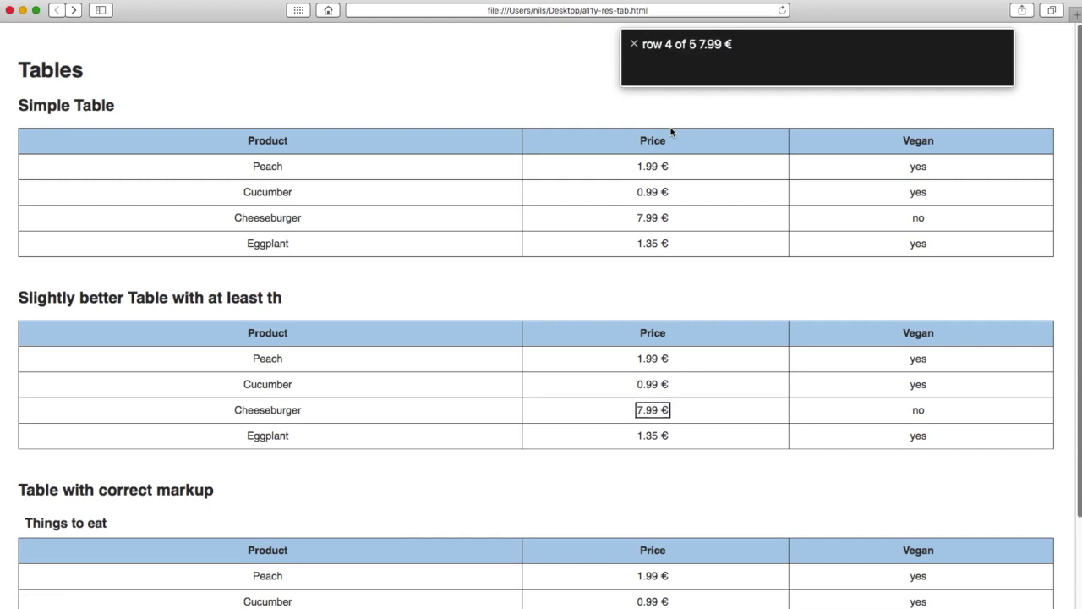
key("ctrl+alt+Down")
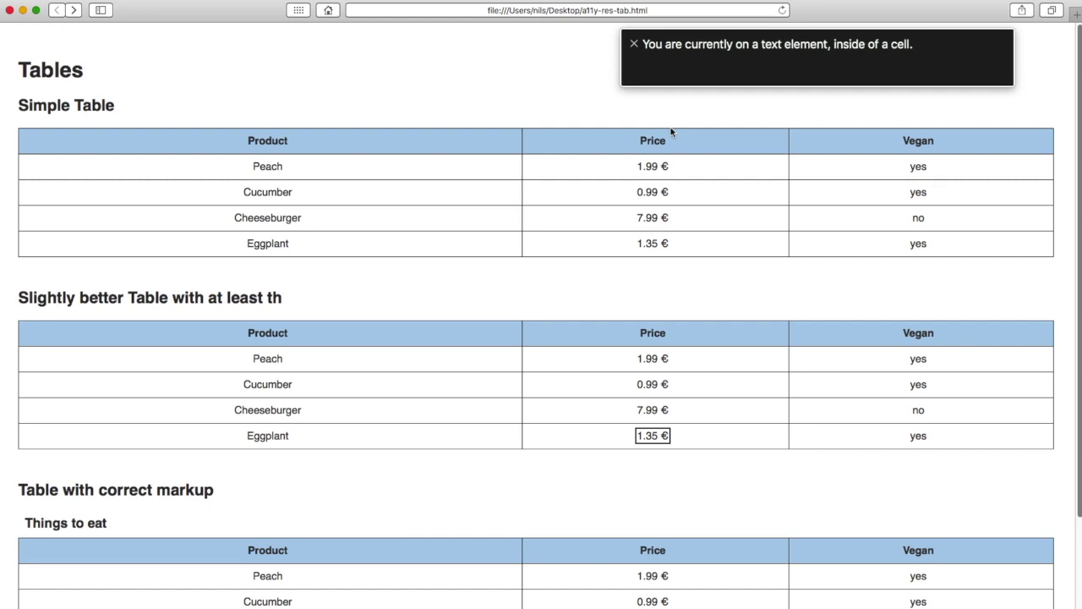
key("ctrl+alt+u")
key("Down")
key("Down")
key("Down")
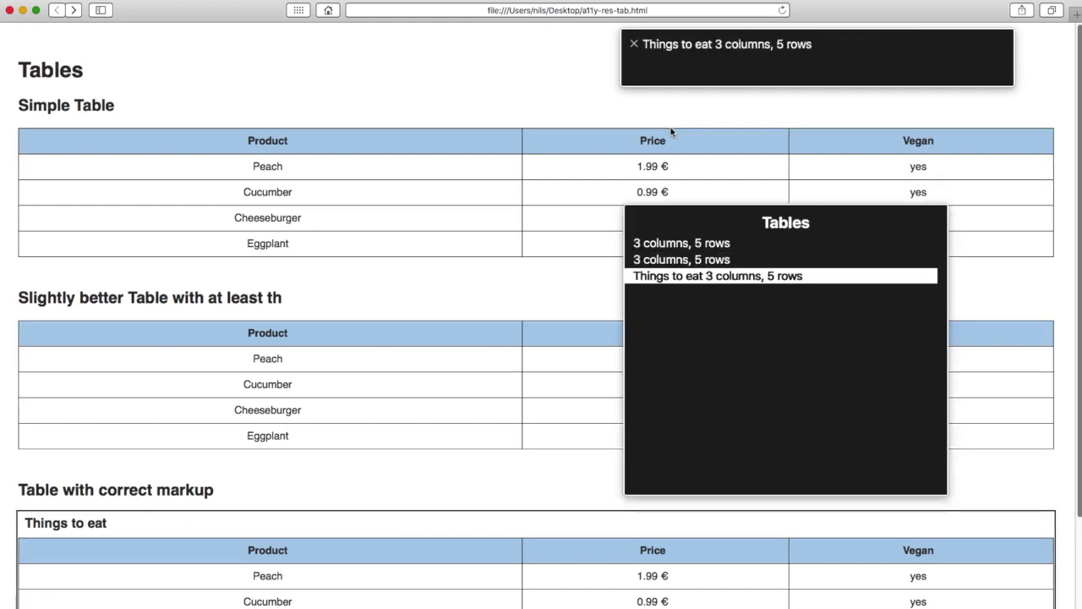
Jump to the Things to eat table and read its Product, Price and Vegan headers
key("Return")
key("ctrl+alt+shift+Down")
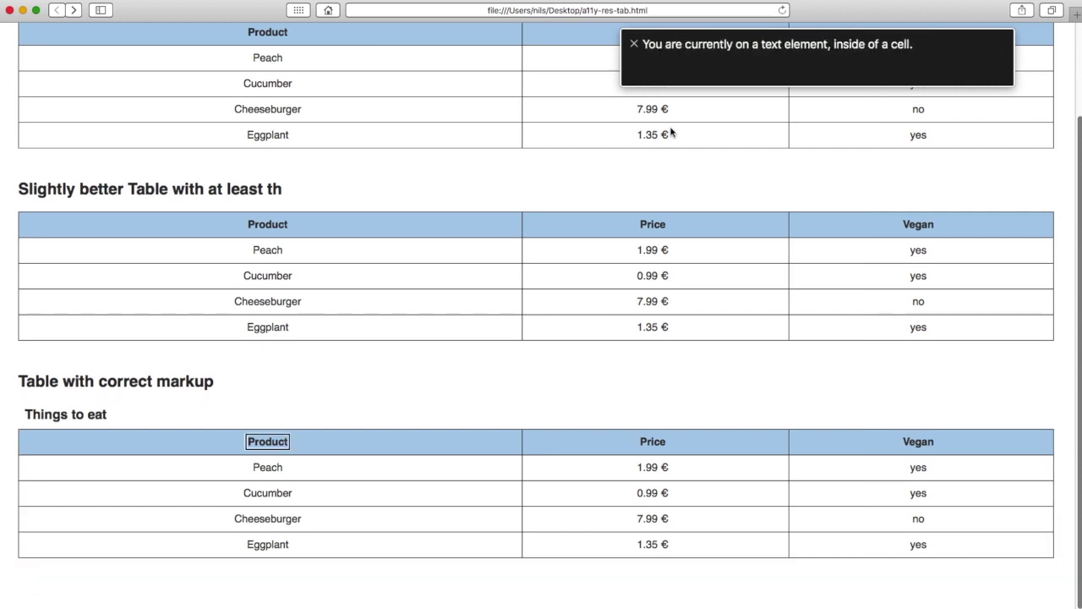
key("ctrl+alt+Right")
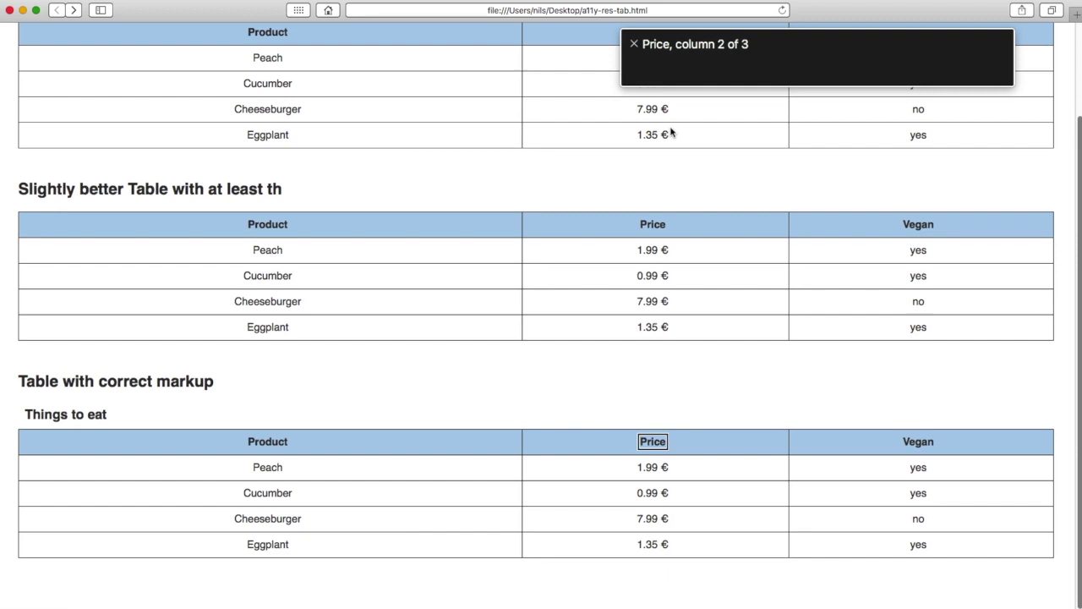
key("ctrl+alt+Right")
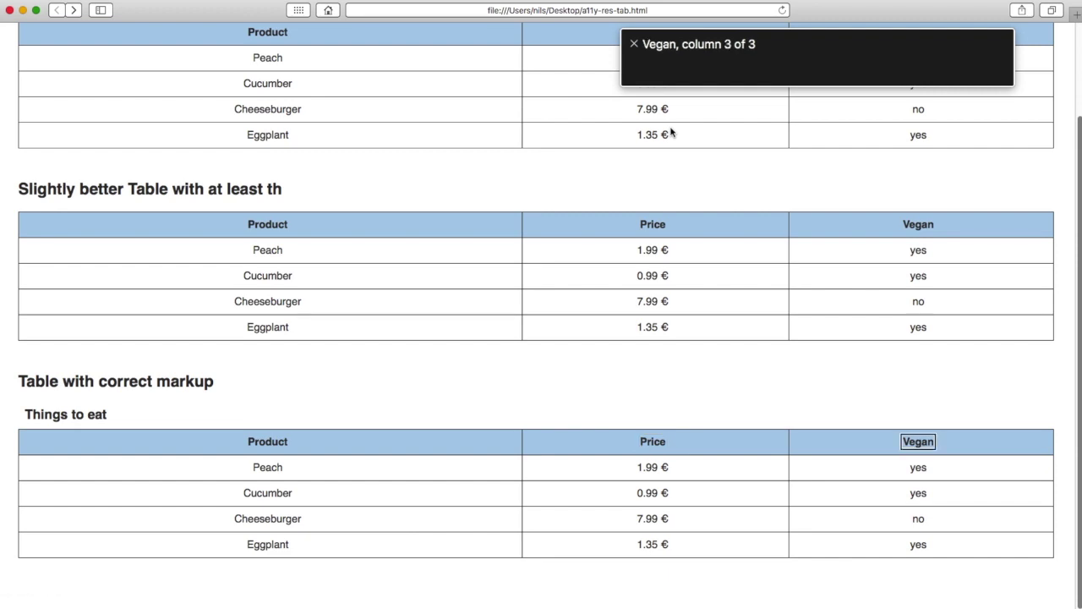
Read the Peach row (1.99 €, yes), Cucumber's 0.99 €, then Cheeseburger's 7.99 € below
key("ctrl+alt+Right")
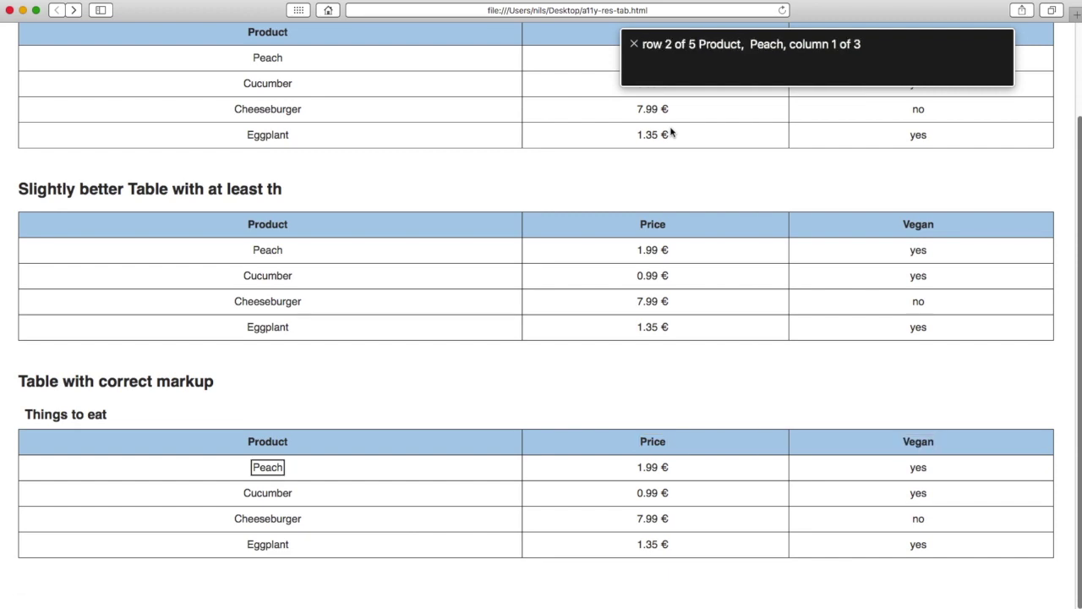
key("ctrl+alt+Right")
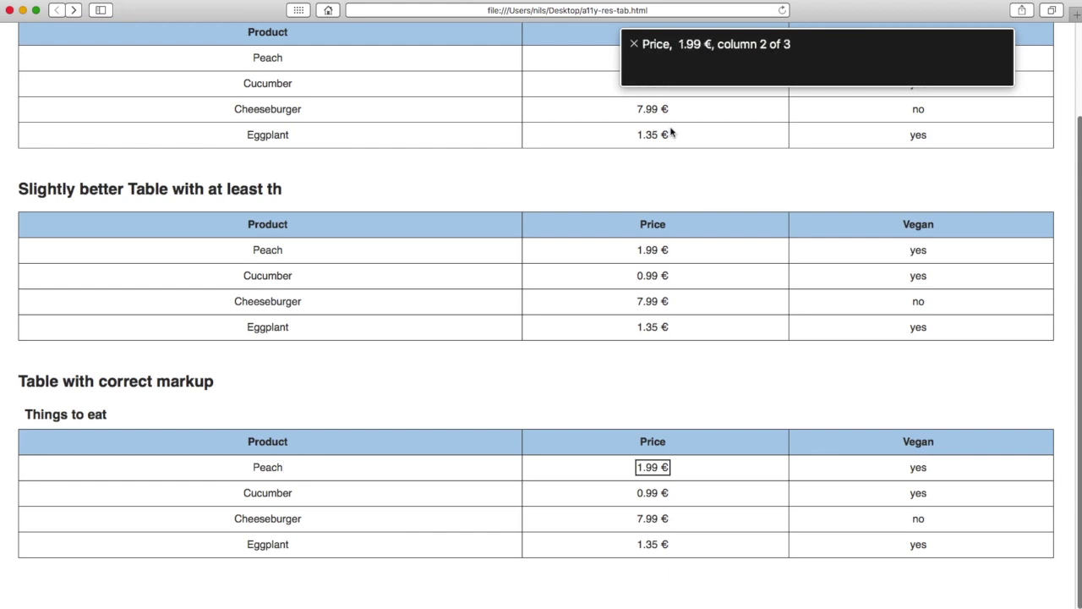
key("ctrl+alt+Right")
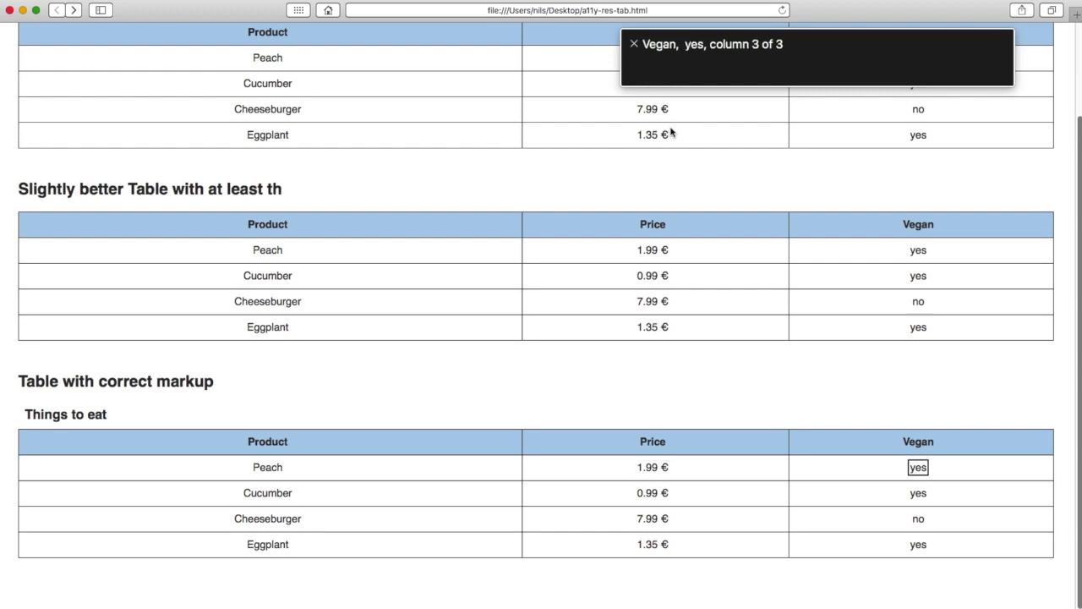
key("ctrl+alt+Right")
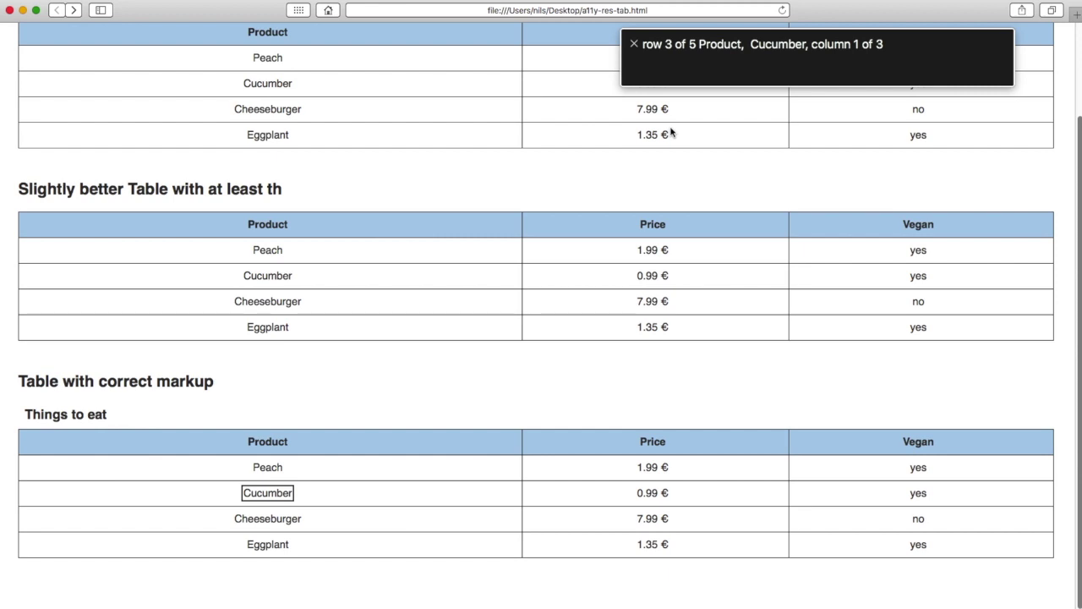
key("ctrl+alt+Right")
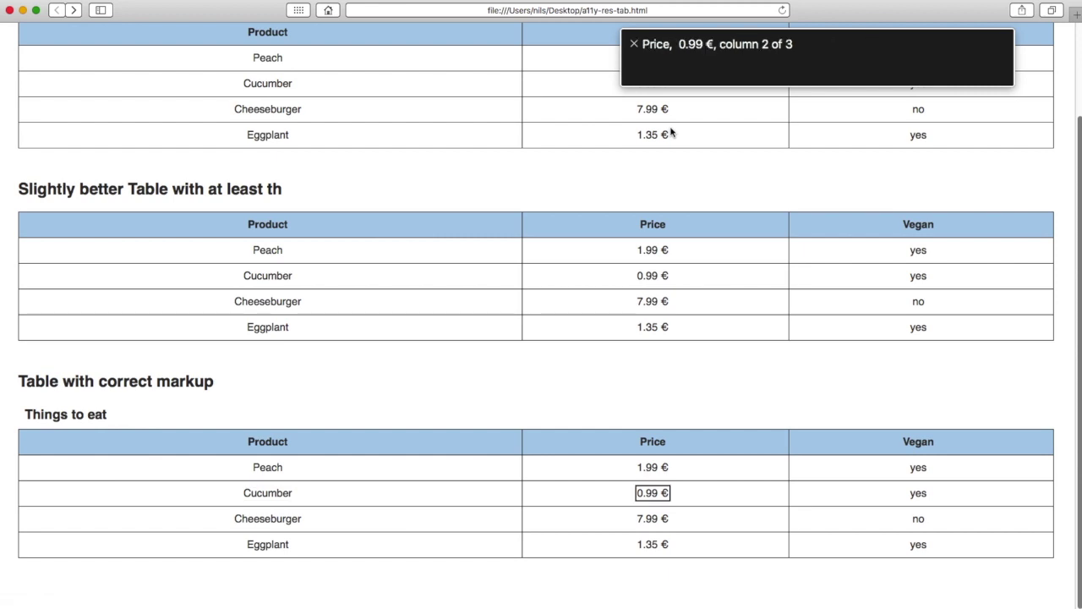
key("ctrl+alt+Down")
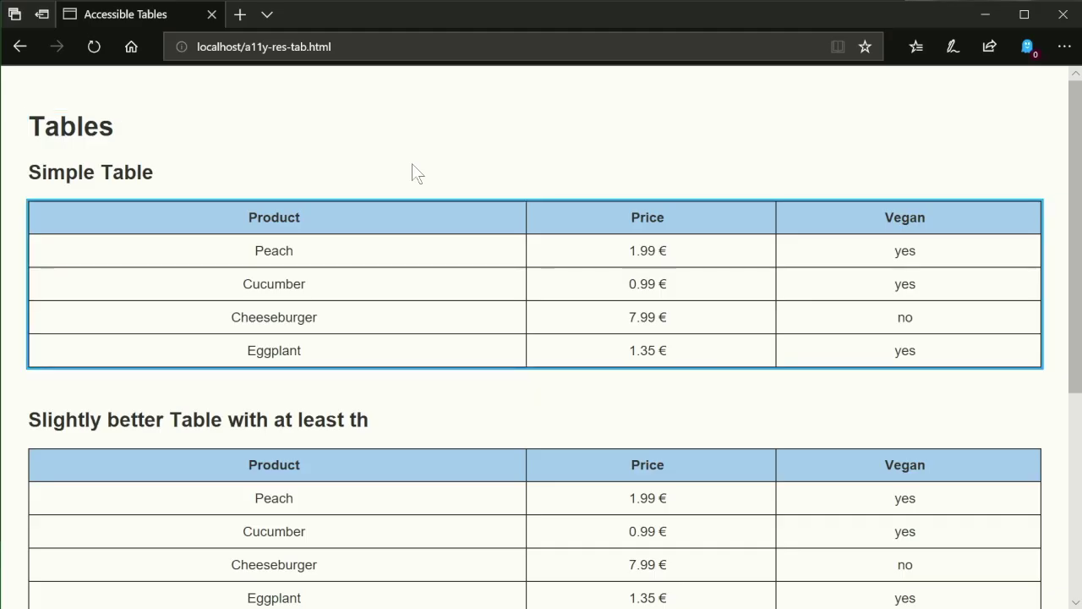
With Narrator, read the Simple Table's Product, Price and Vegan headers, then Peach and 1.99 €
key("ctrl+alt+Right")
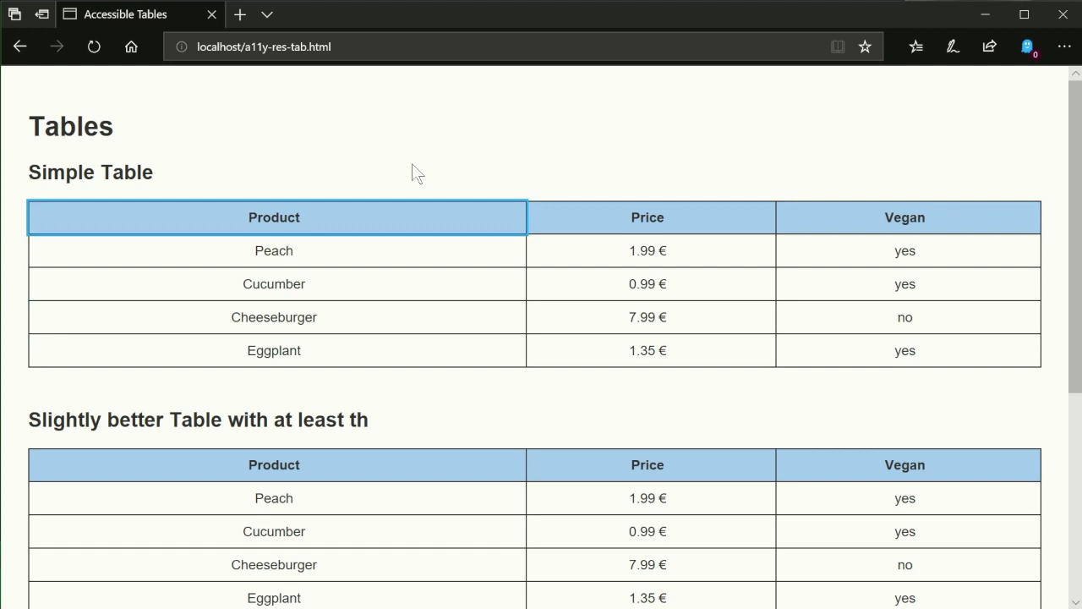
key("ctrl+alt+Right")
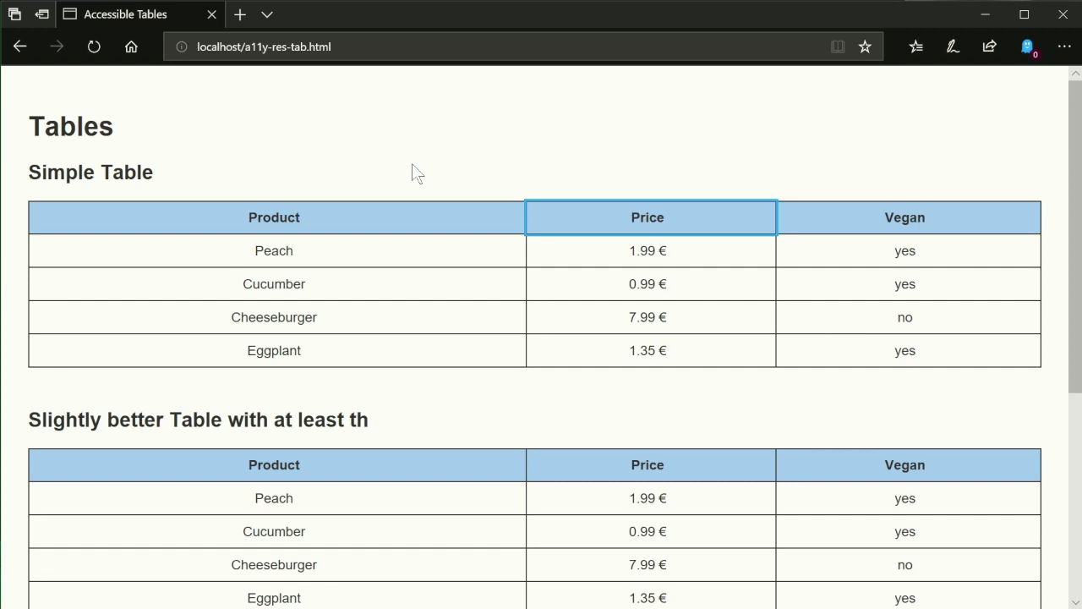
key("ctrl+alt+Right")
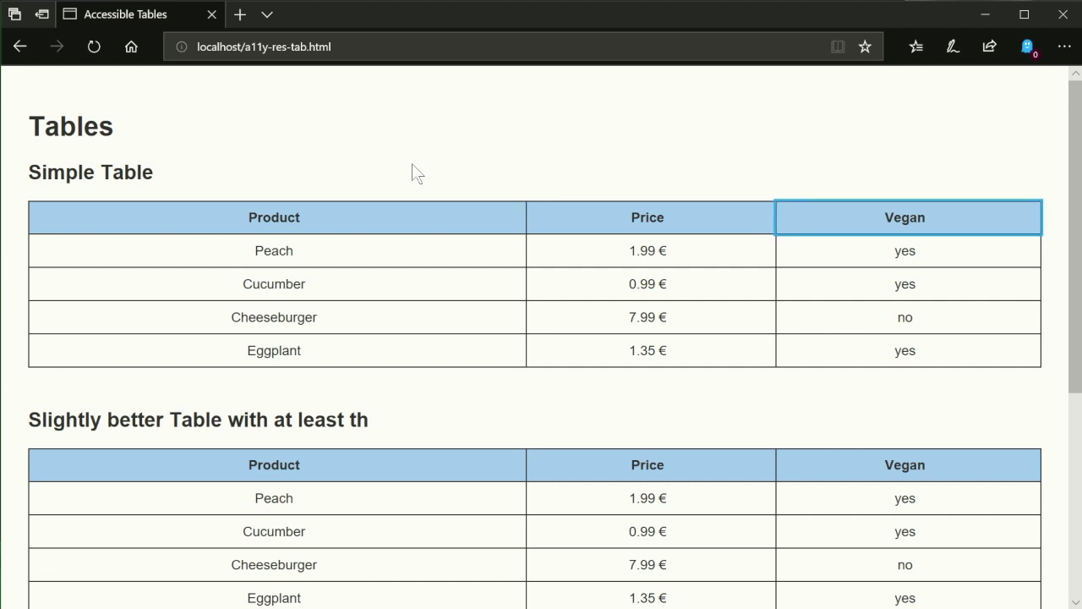
key("Down")
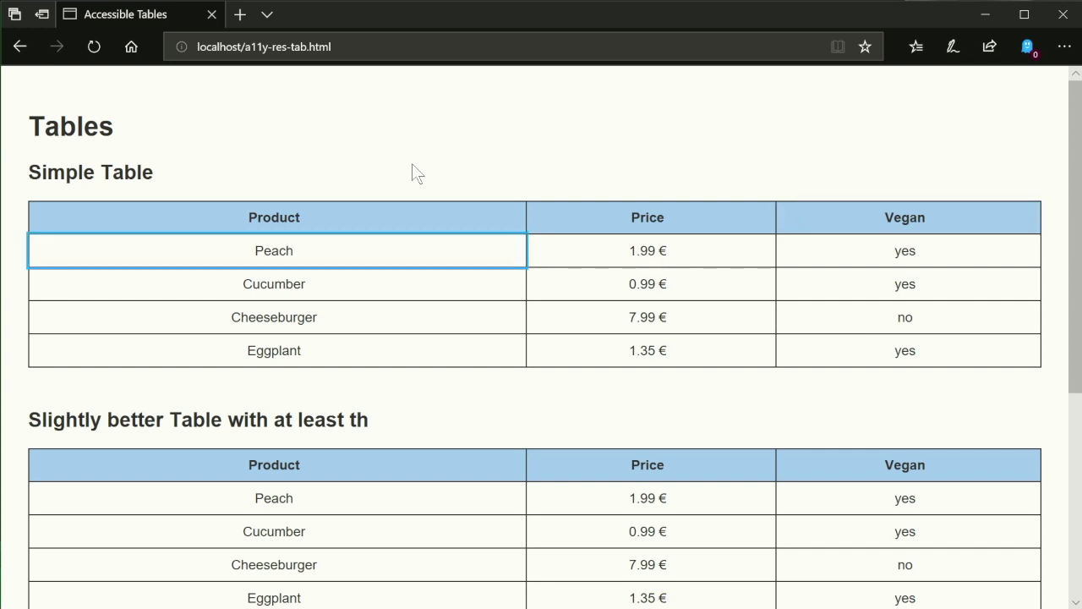
key("ctrl+alt+Right")
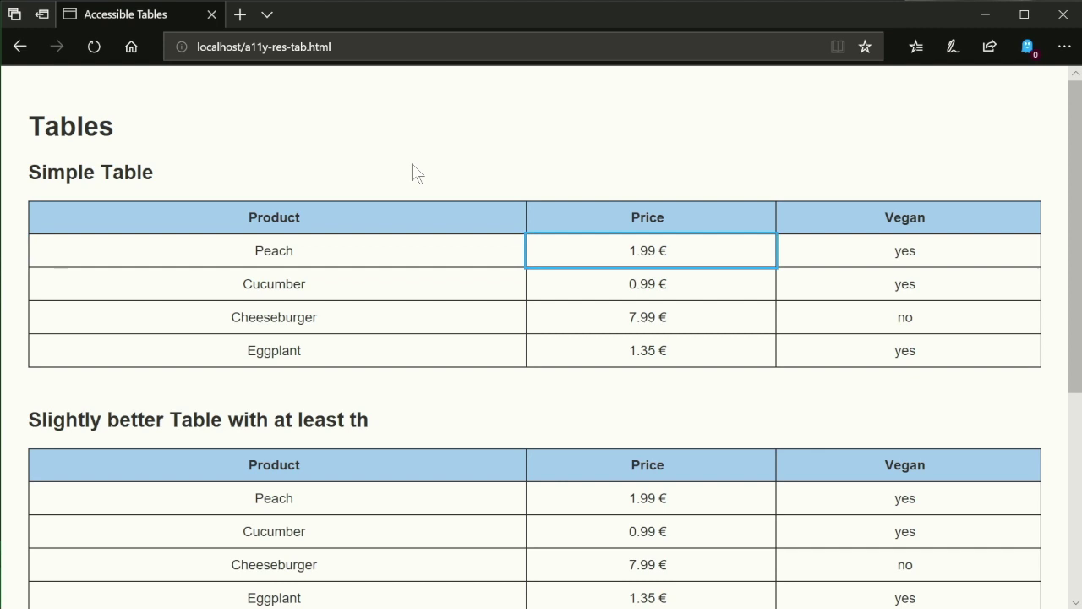
Read the Cucumber row (0.99 €, yes), then jump to the second table
key("Down")
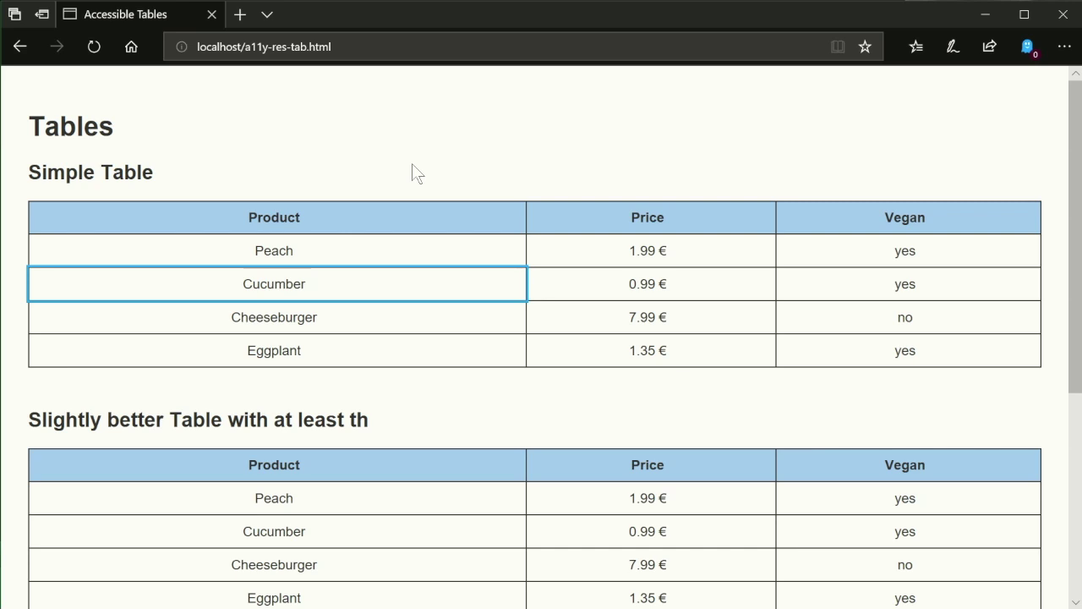
key("ctrl+alt+Right")
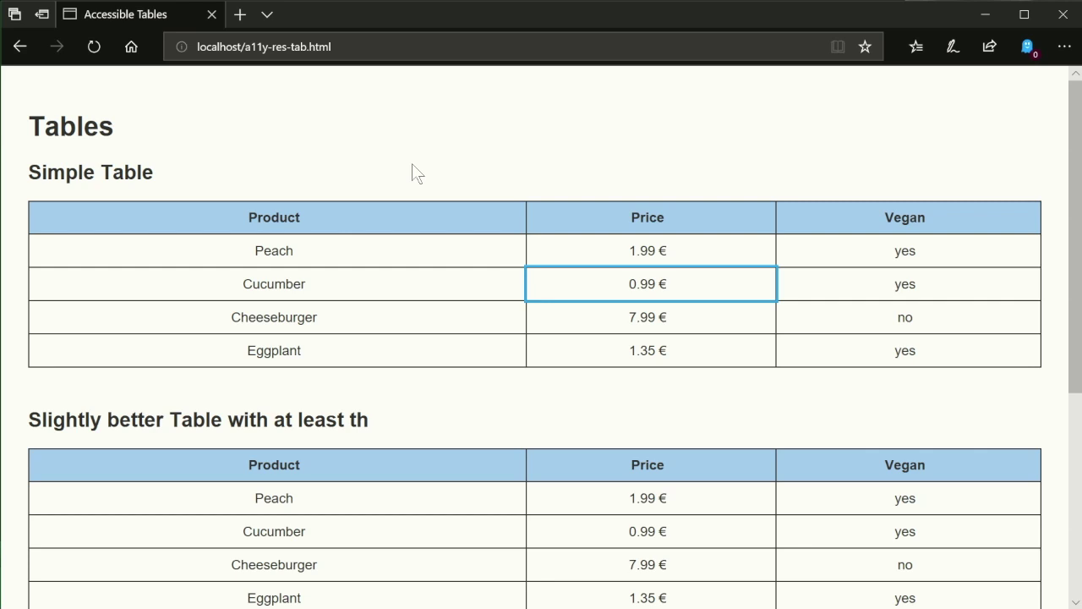
key("ctrl+alt+Right")
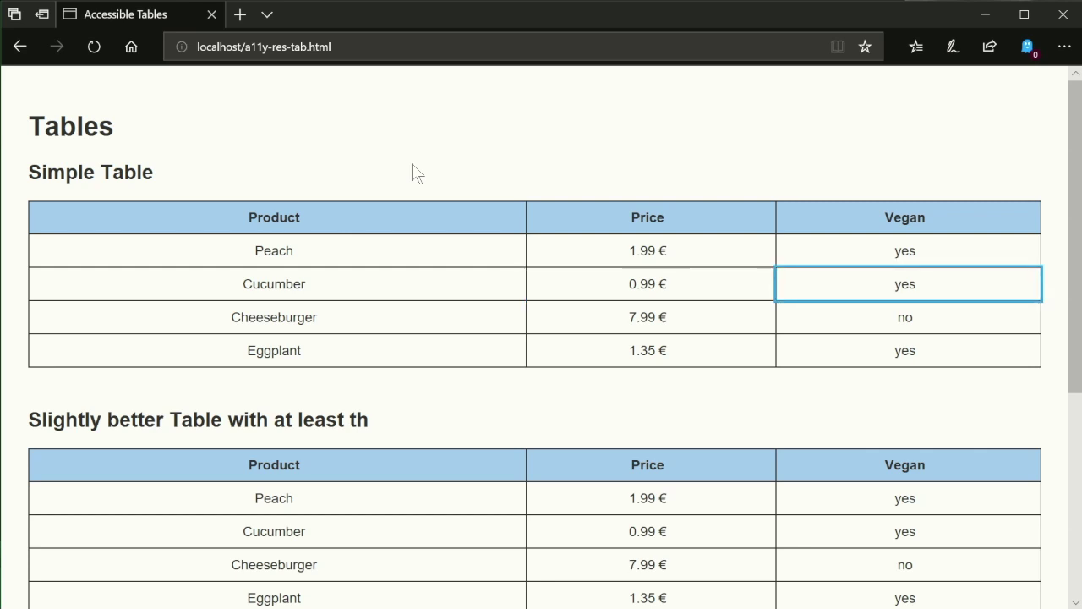
key("ctrl+alt+Left")
key("ctrl+alt+Left")
key("t")
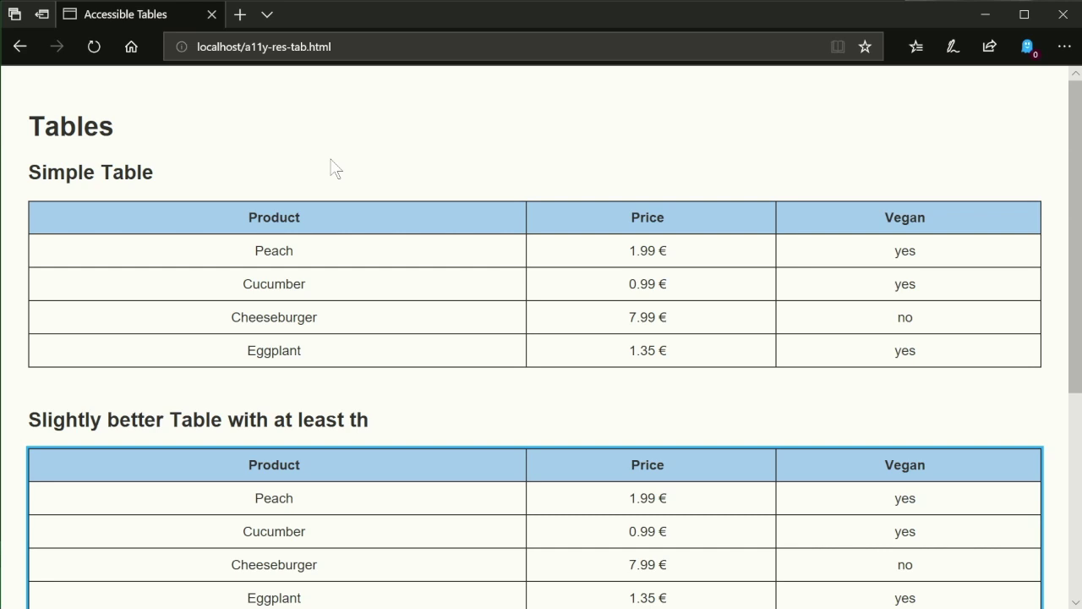
Read the second table's Product, Price and Vegan headers and the Peach cell
key("Down")
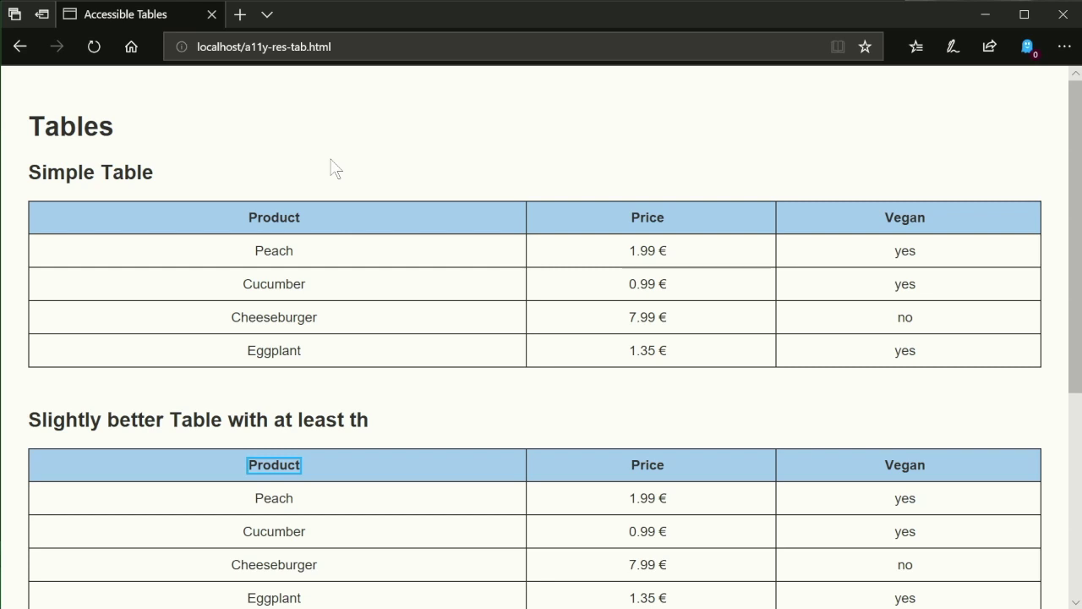
key("Down")
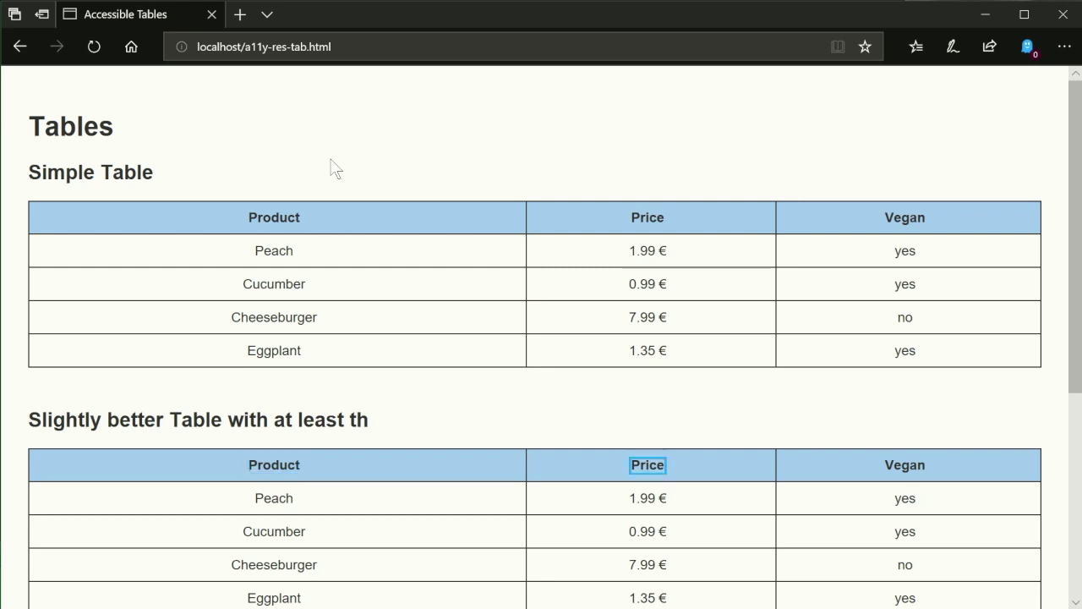
key("Down")
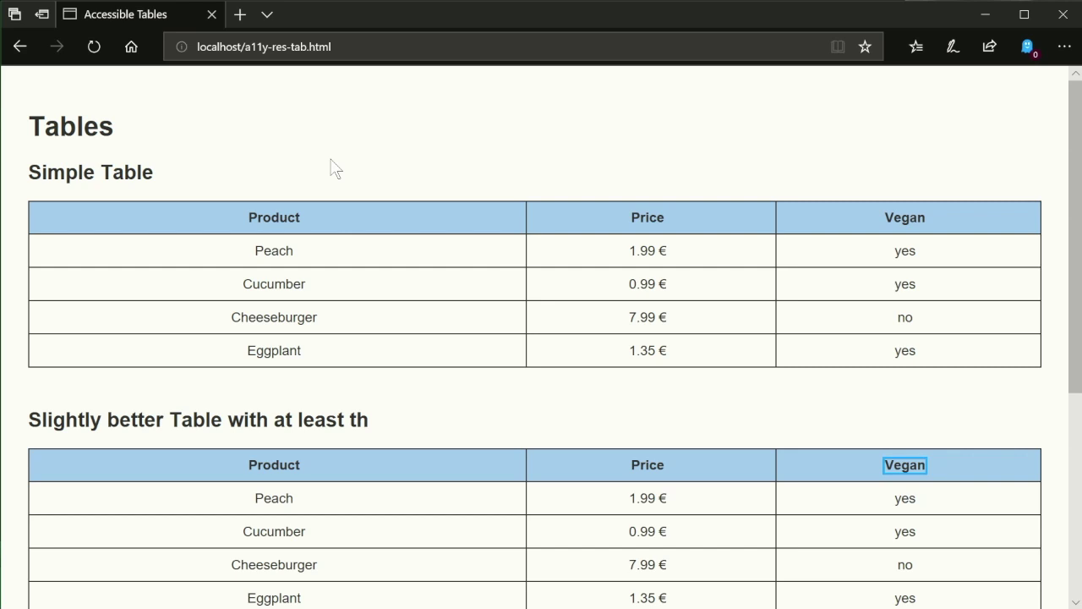
key("Down")
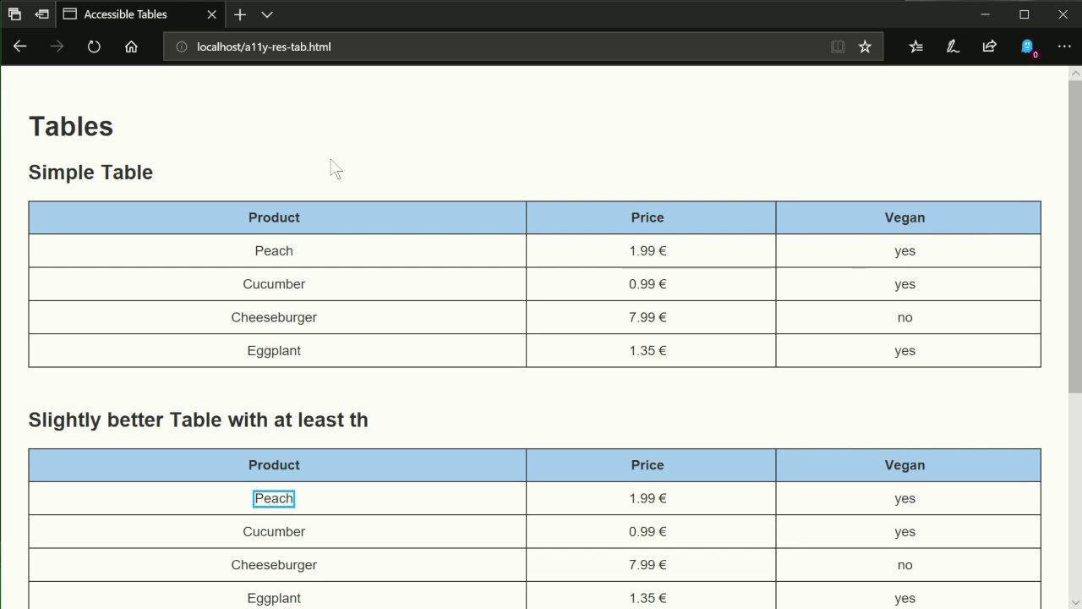
Read Peach's 1.99 € price and its euro sign and the Cucumber cell, then jump to Things to eat
key("Right")
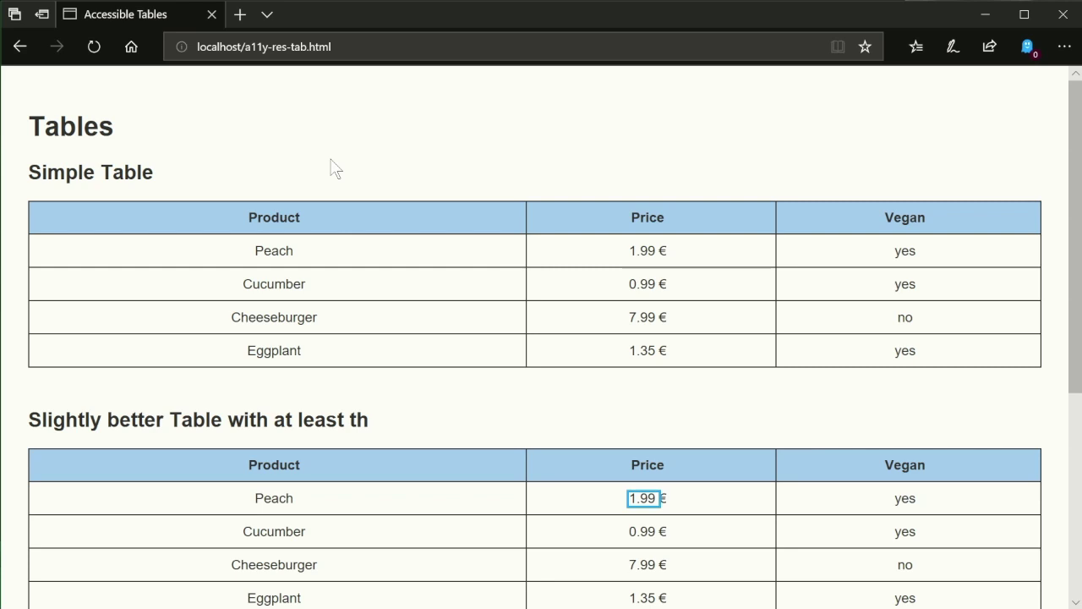
key("Right")
key("Right")
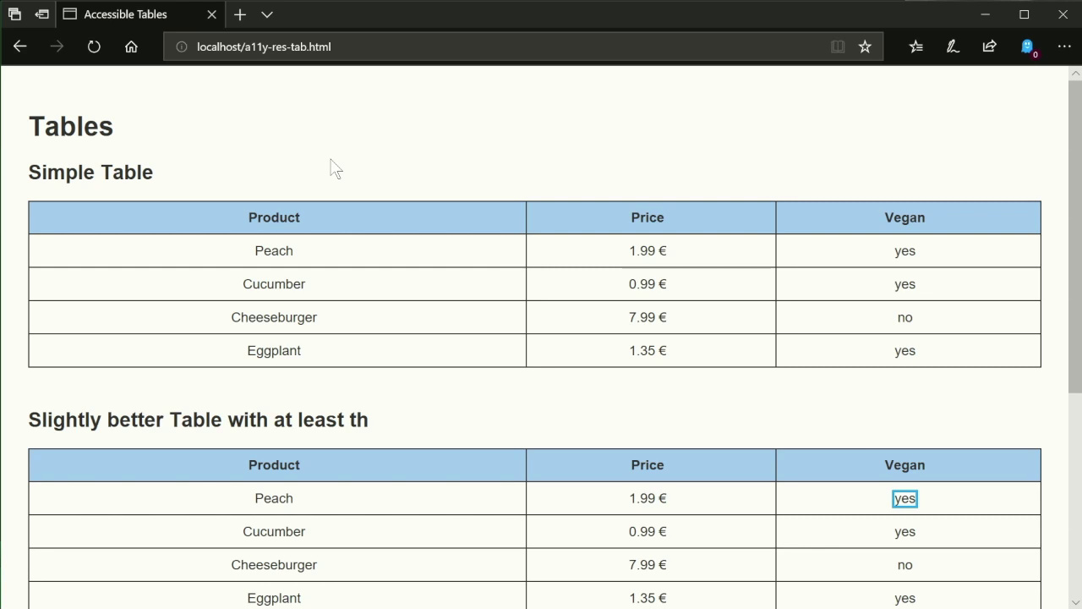
key("Right")
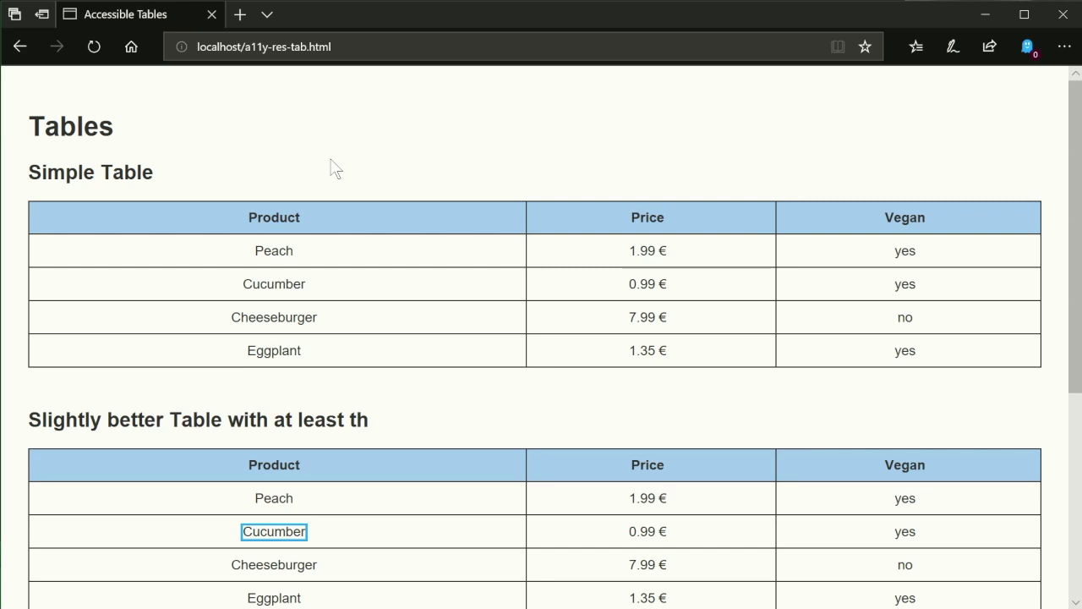
key("t")
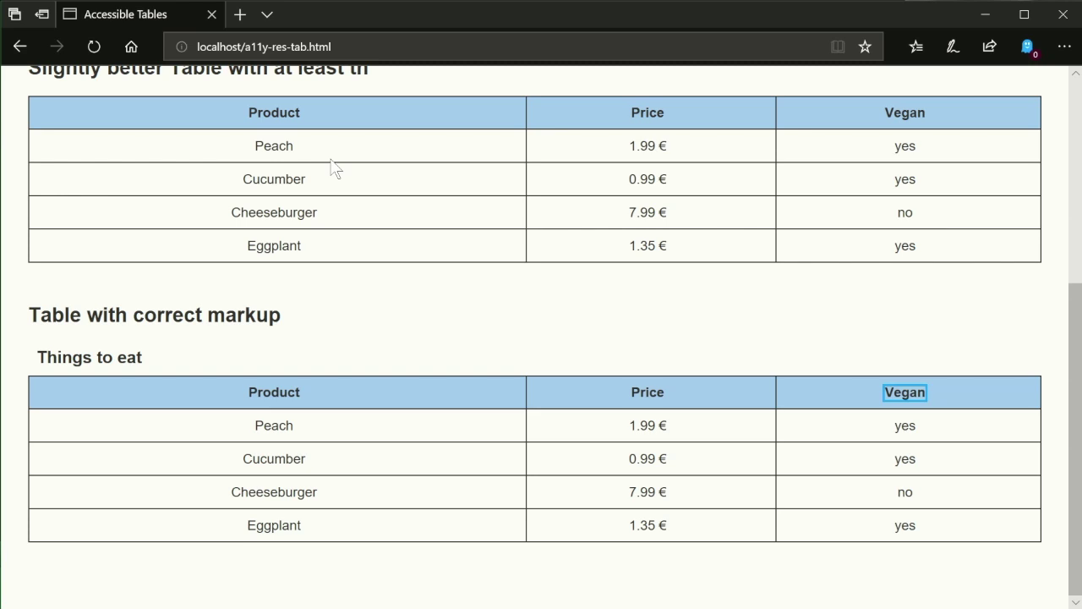
Read Things to eat's Peach row (1.99, yes), then Cucumber and its price with the euro sign
key("Down")
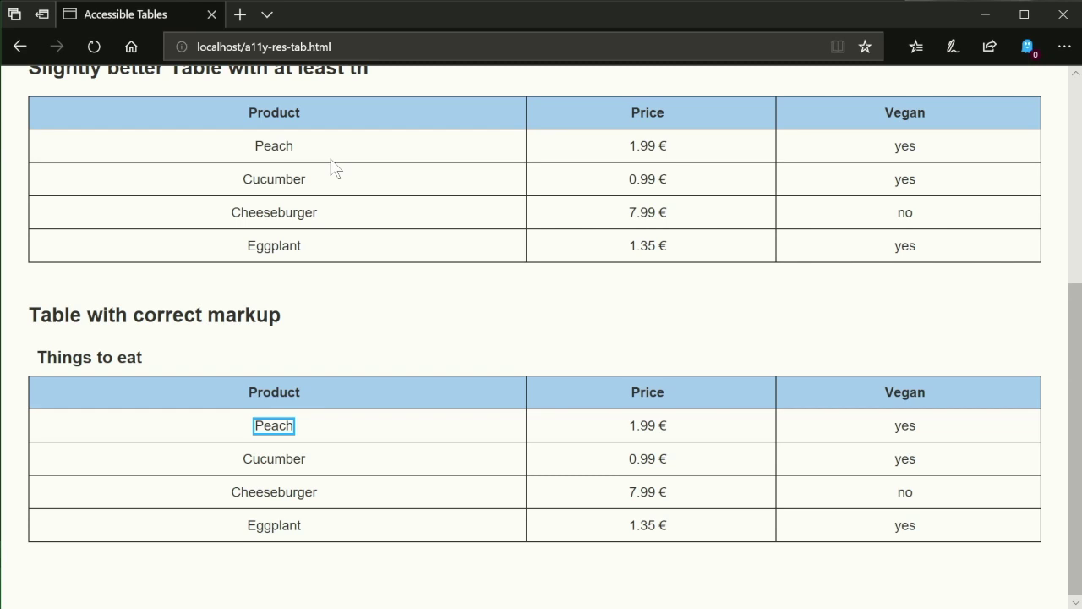
key("Down")
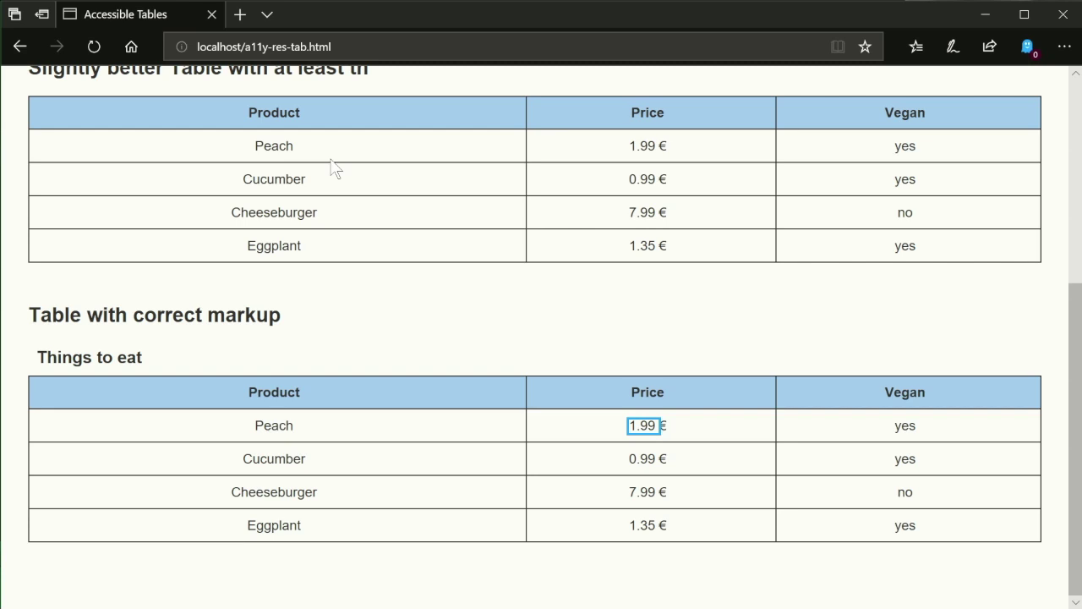
key("Down")
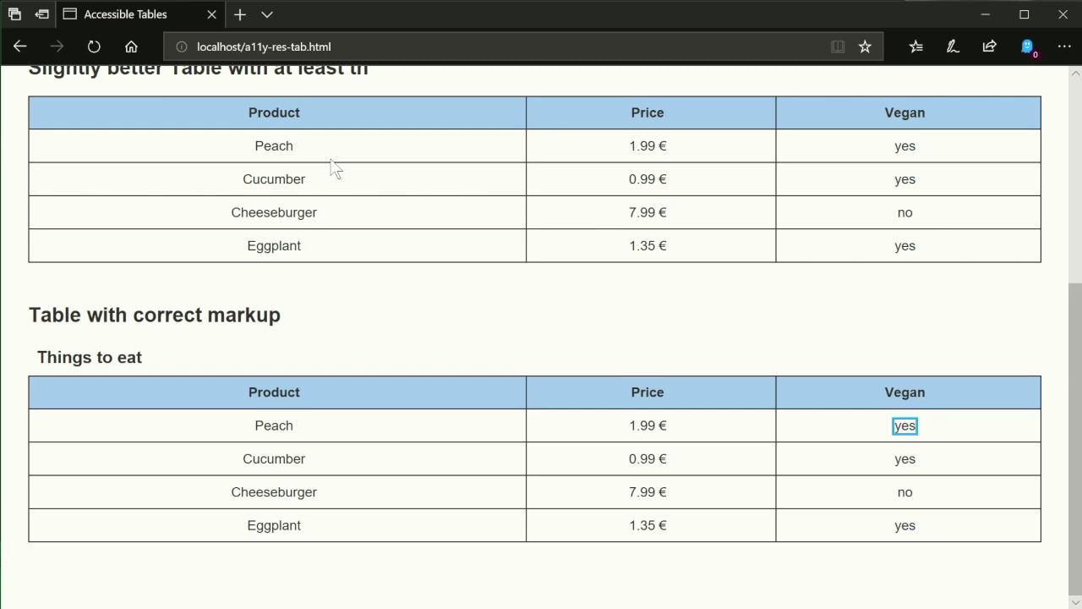
key("Down")
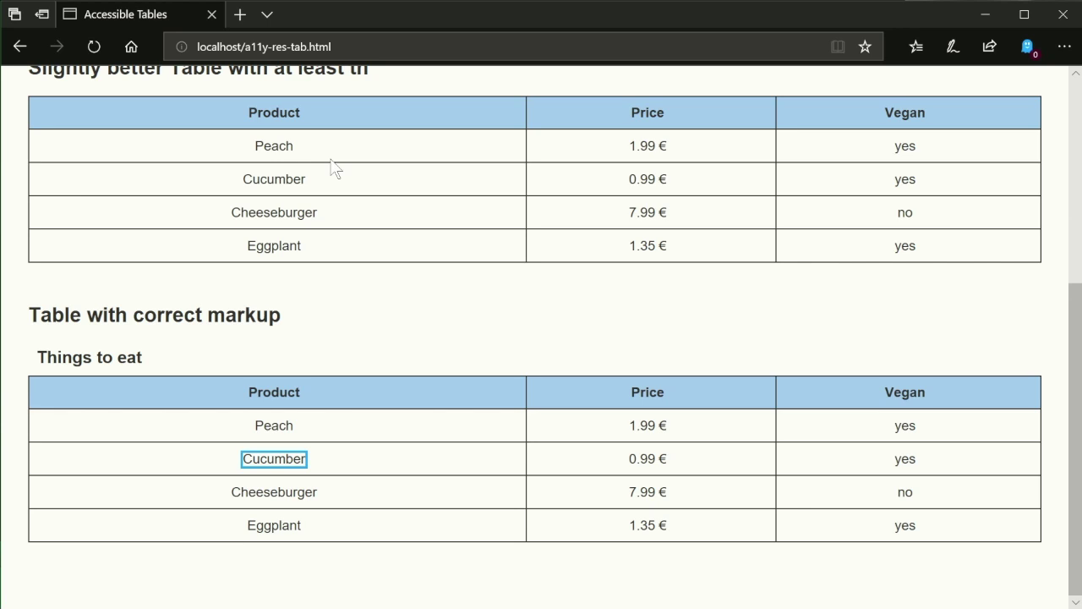
key("Right")
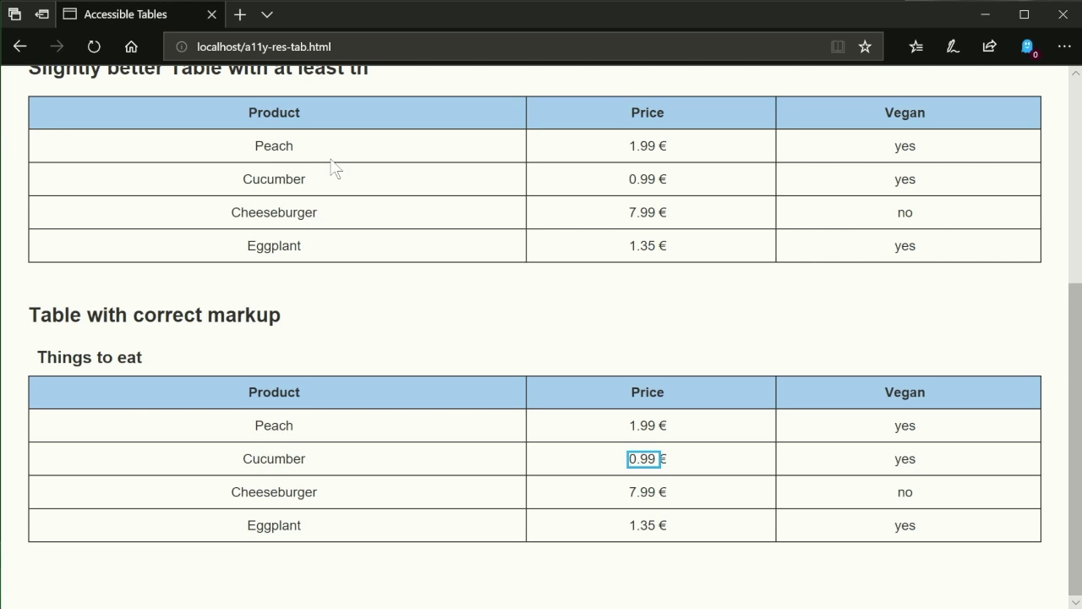
key("Right")
key("Right")
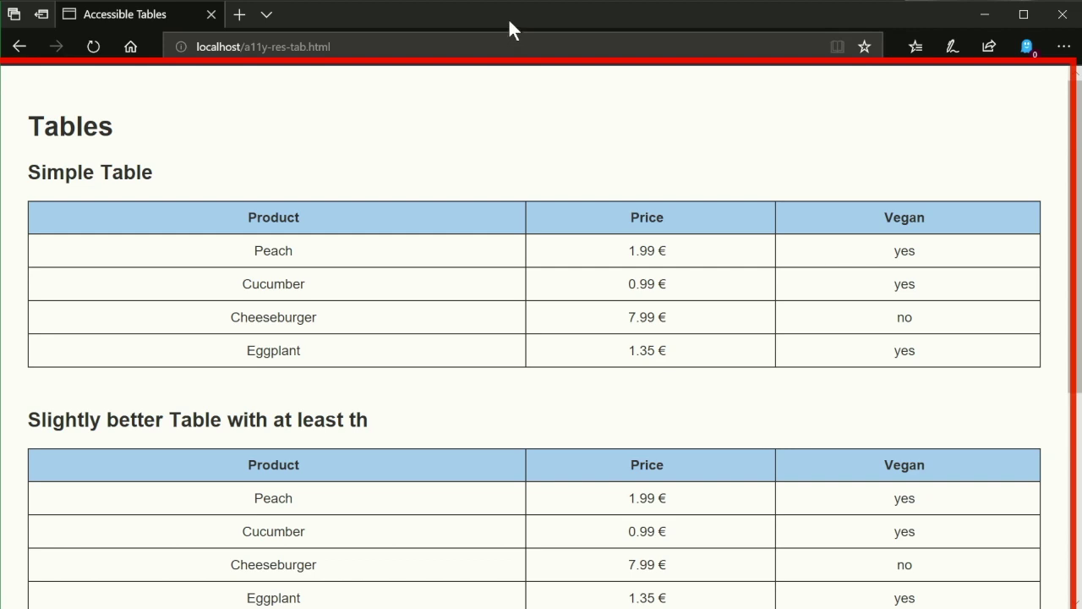
With NVDA, move from the Simple Table heading into the table and read its Product, Price and Vegan headers
left_click(418, 115)
key("h")
key("t")
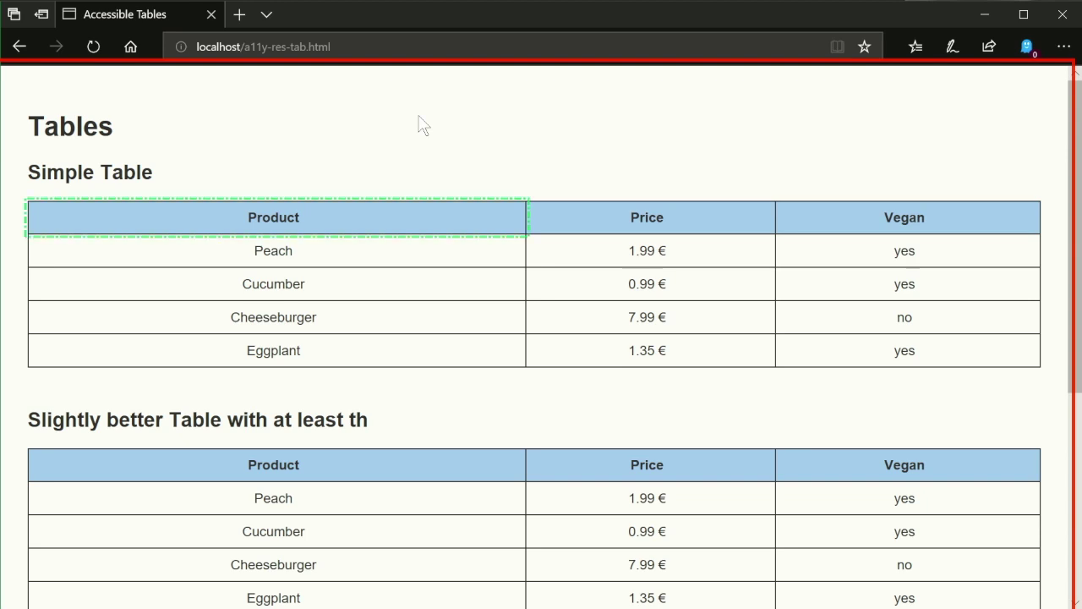
key("ctrl+alt+Right")
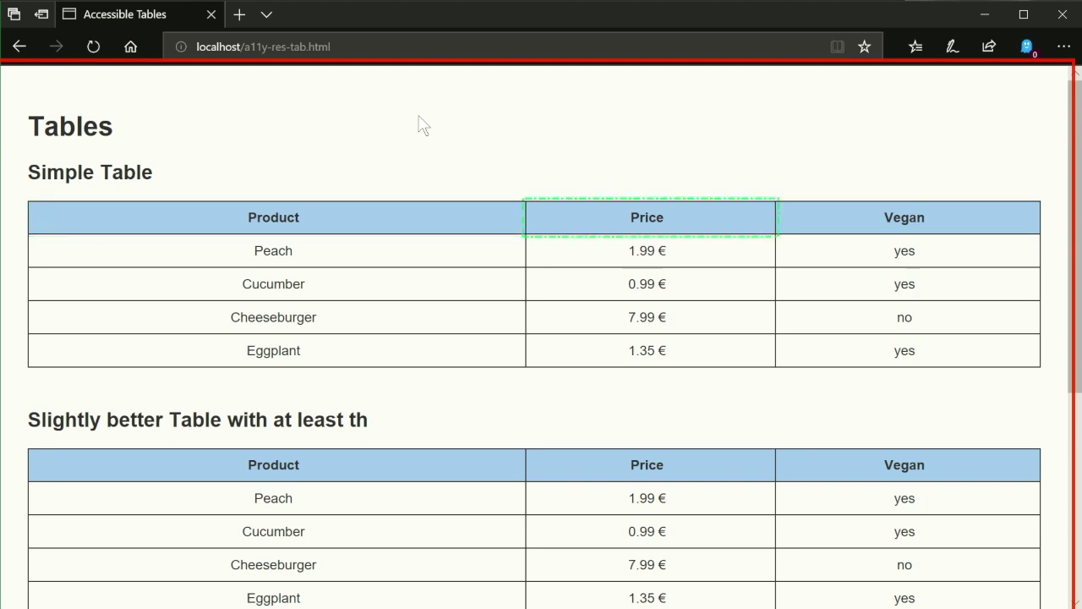
key("ctrl+alt+Right")
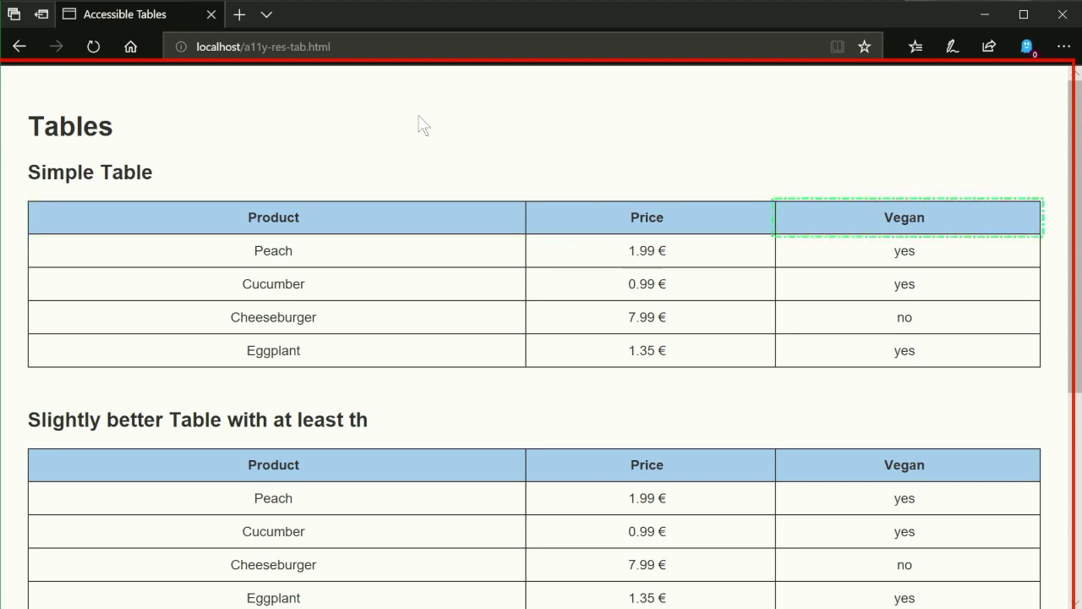
Read the Peach row (1.99 €, vegan value) and Cucumber's 0.99 €, then jump to the second table
key("Down")
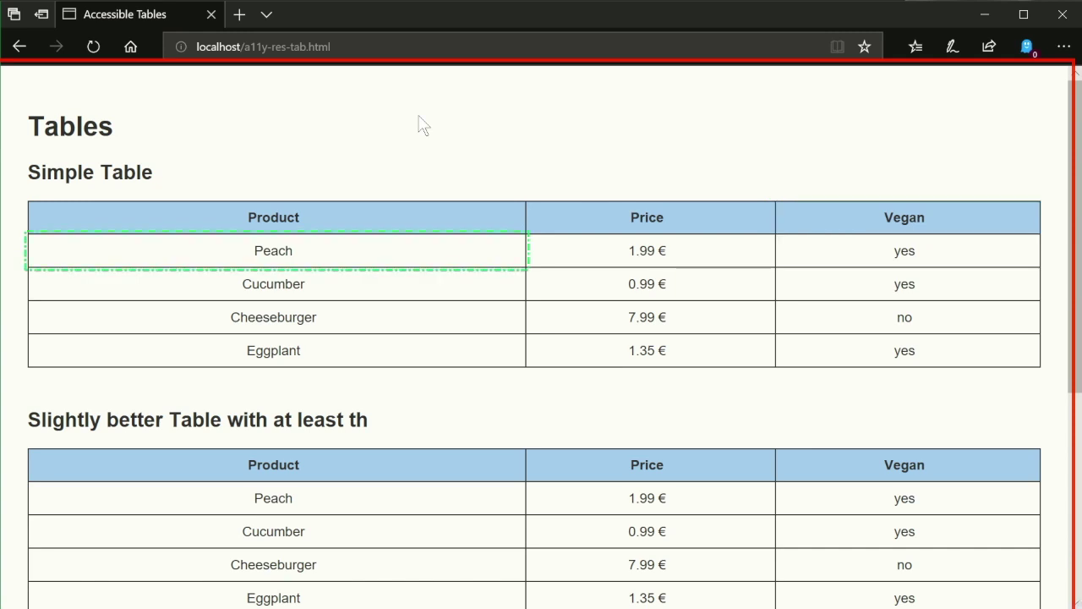
key("ctrl+alt+Right")
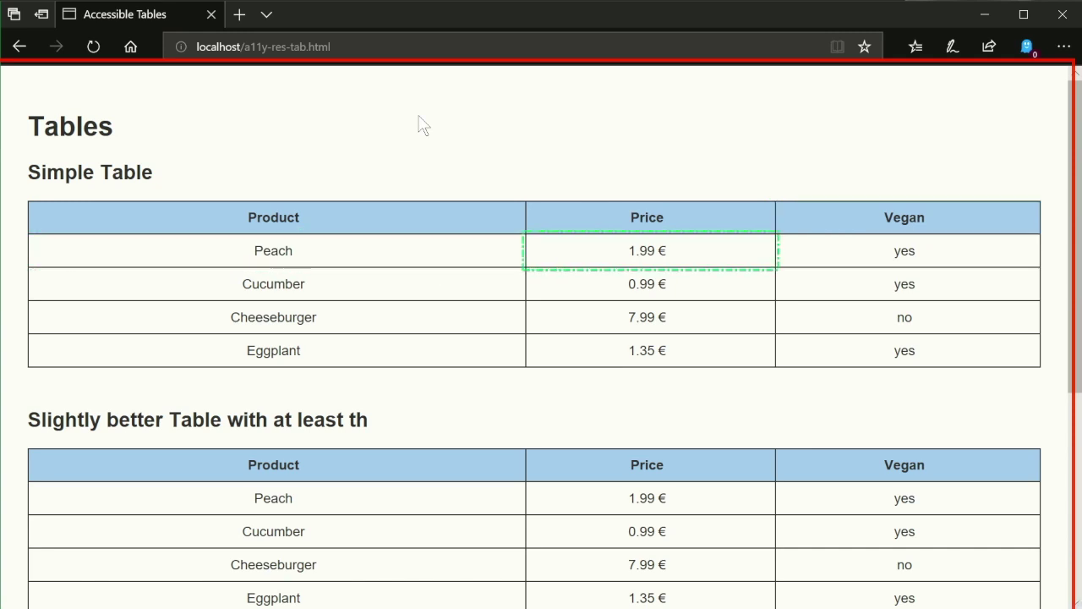
key("ctrl+alt+Right")
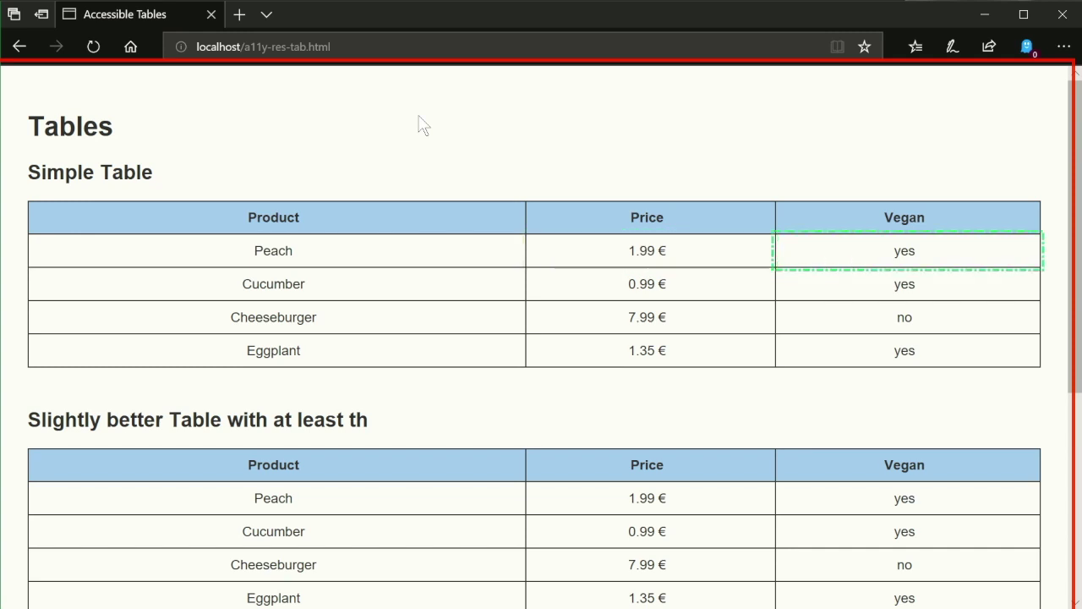
key("Down")
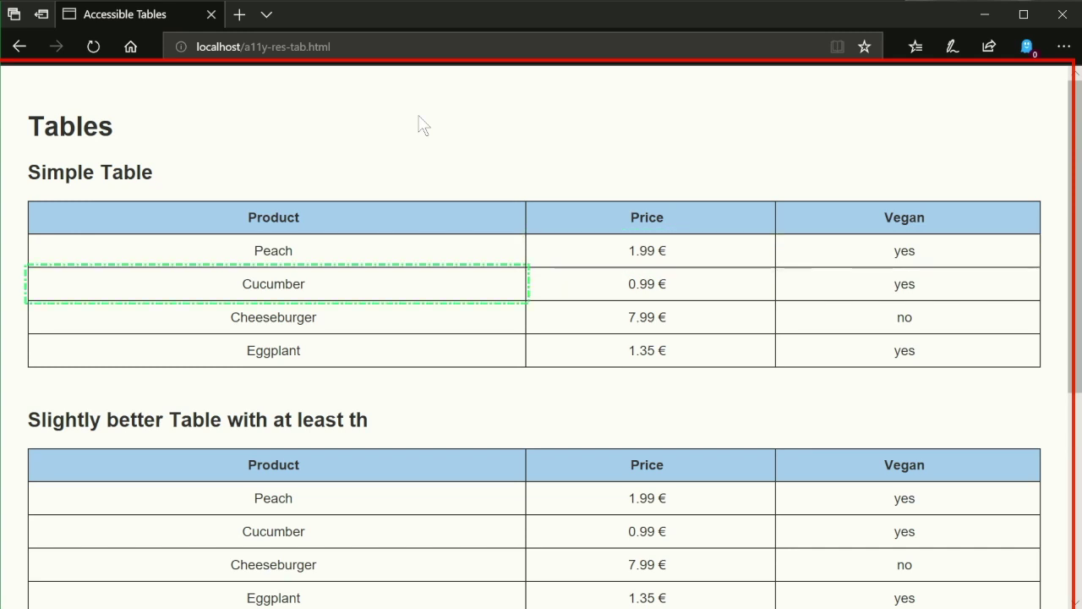
key("ctrl+alt+Right")
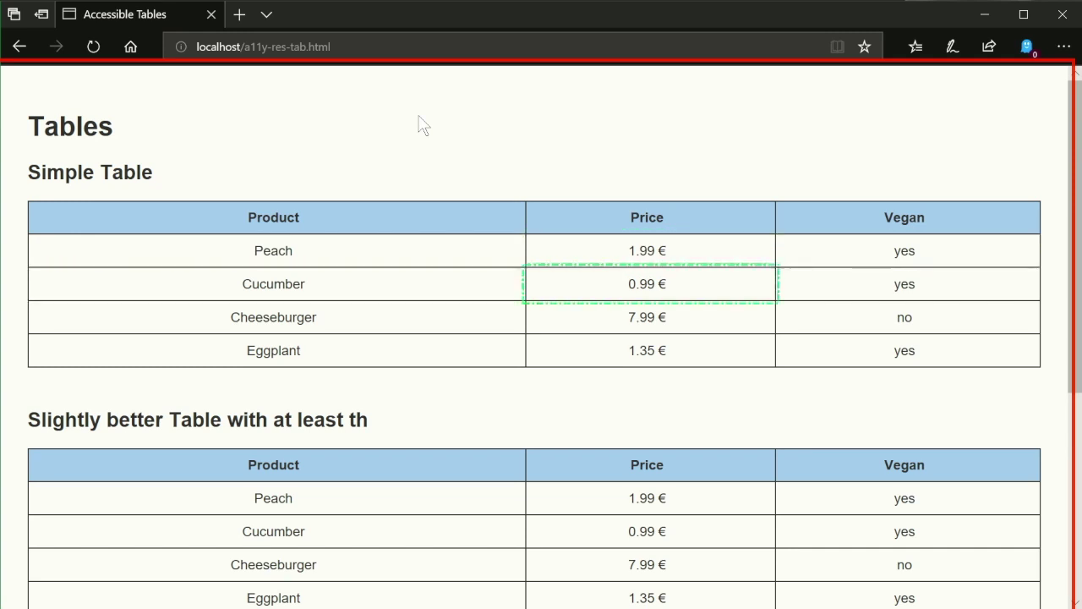
key("t")
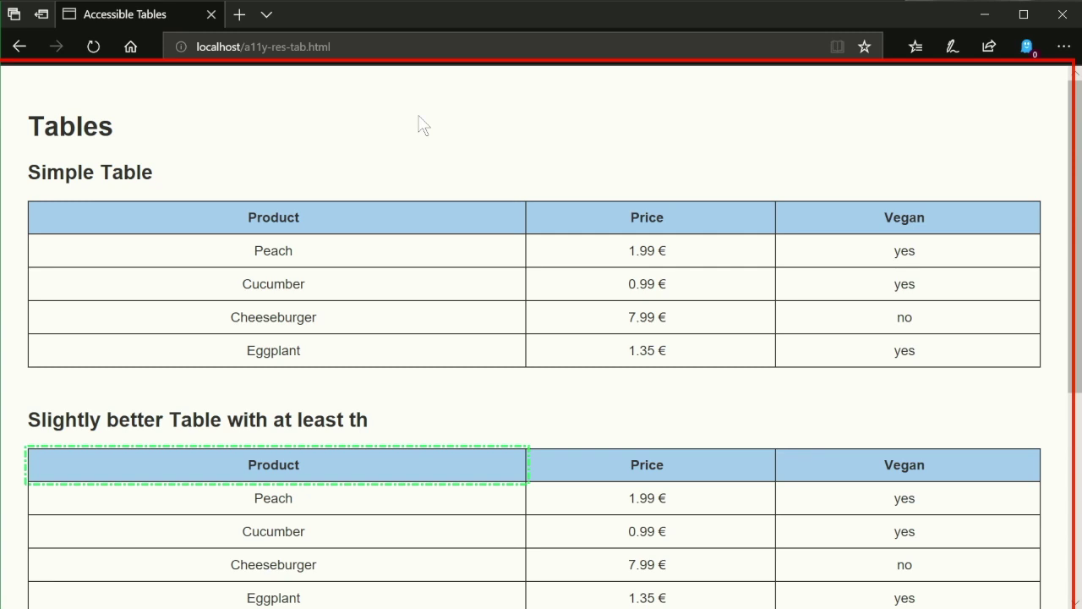
Read the second table's Price and Vegan headers, the Peach row (1.99 €) and Cucumber's 0.99 €, then move to Things to eat
key("ctrl+alt+Right")
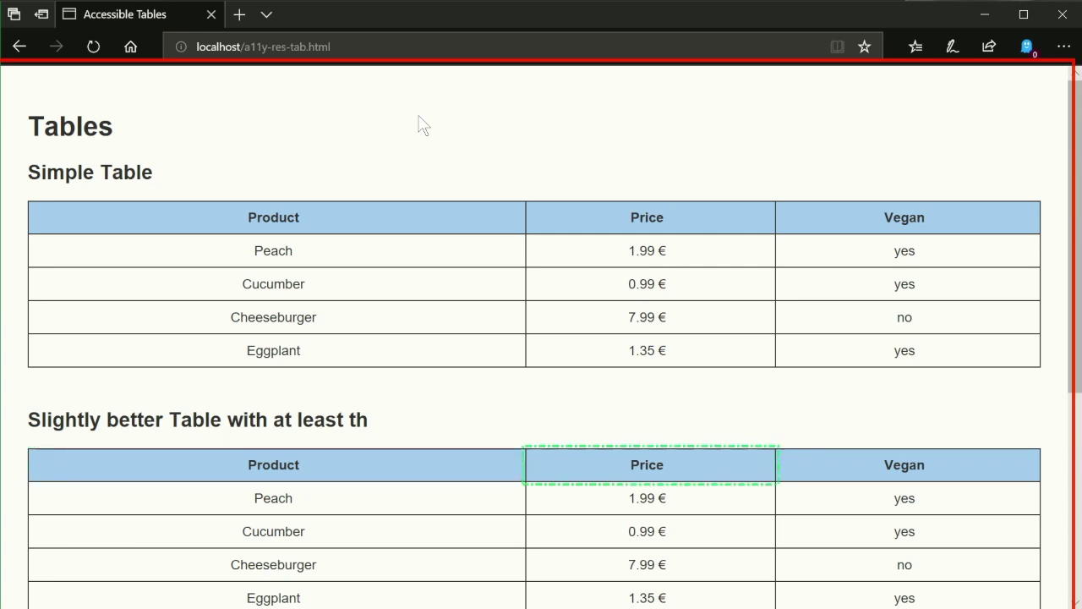
key("ctrl+alt+Right")
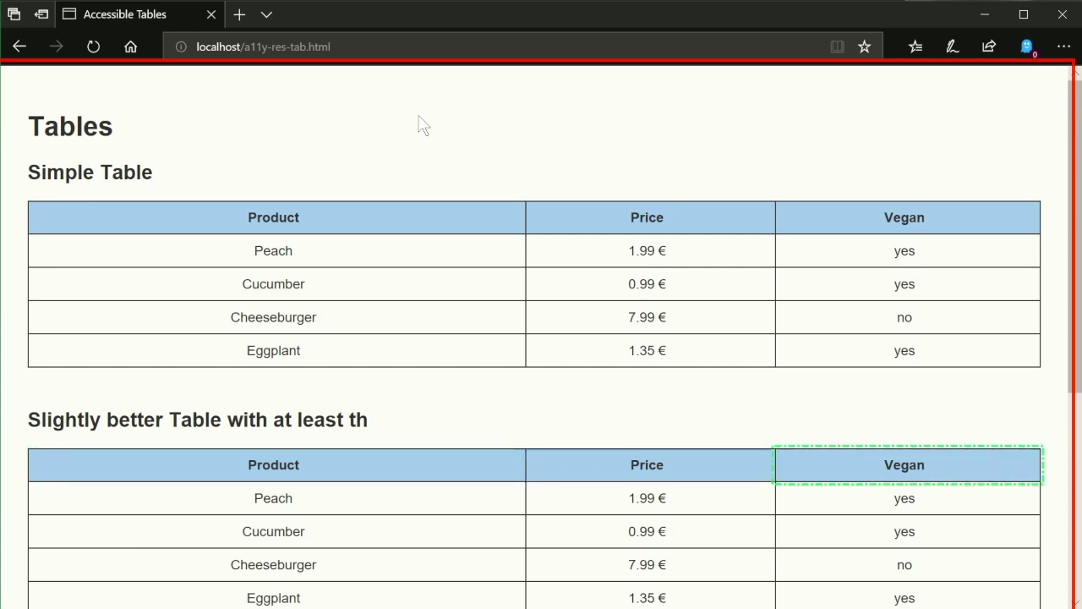
key("Down")
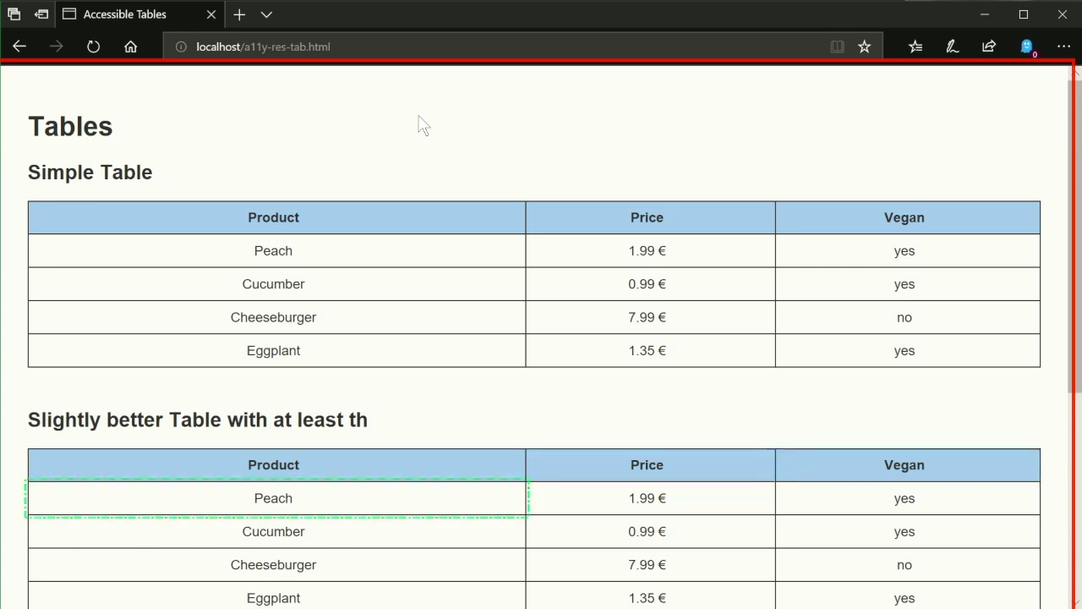
key("Down")
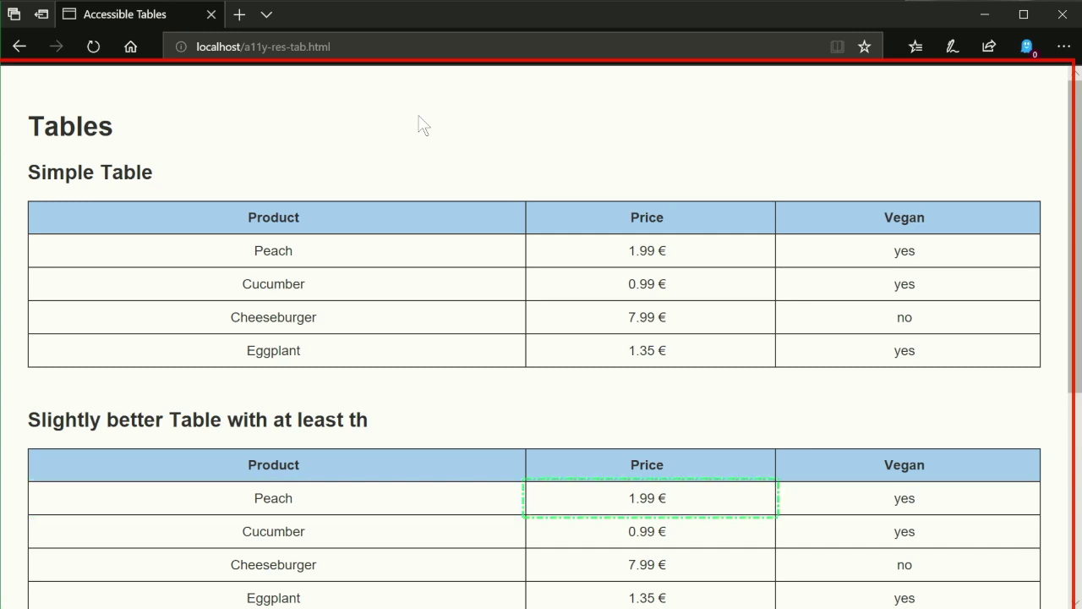
key("Down")
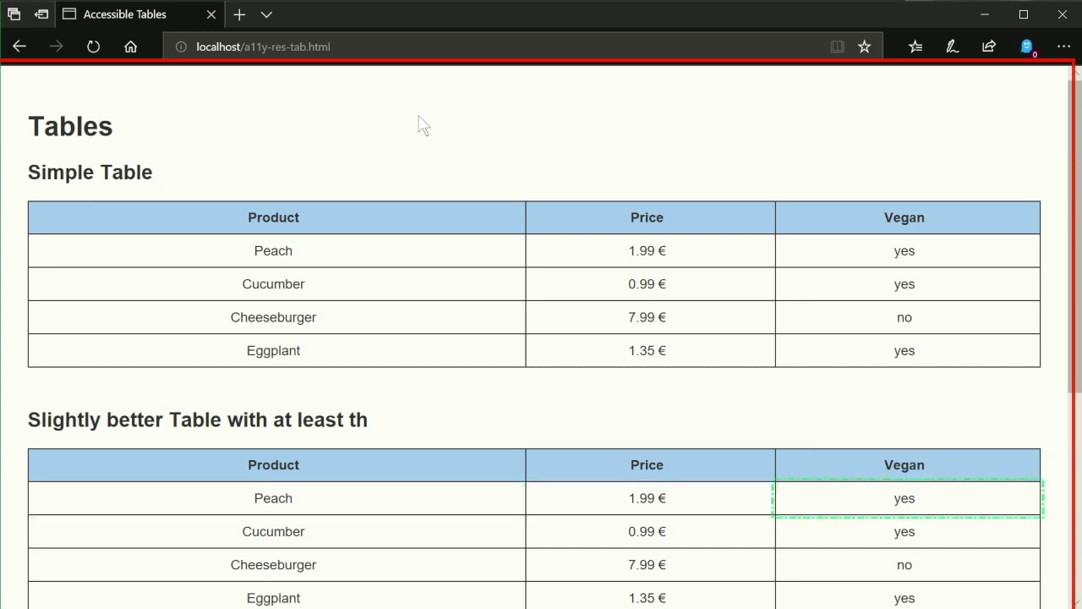
key("Down")
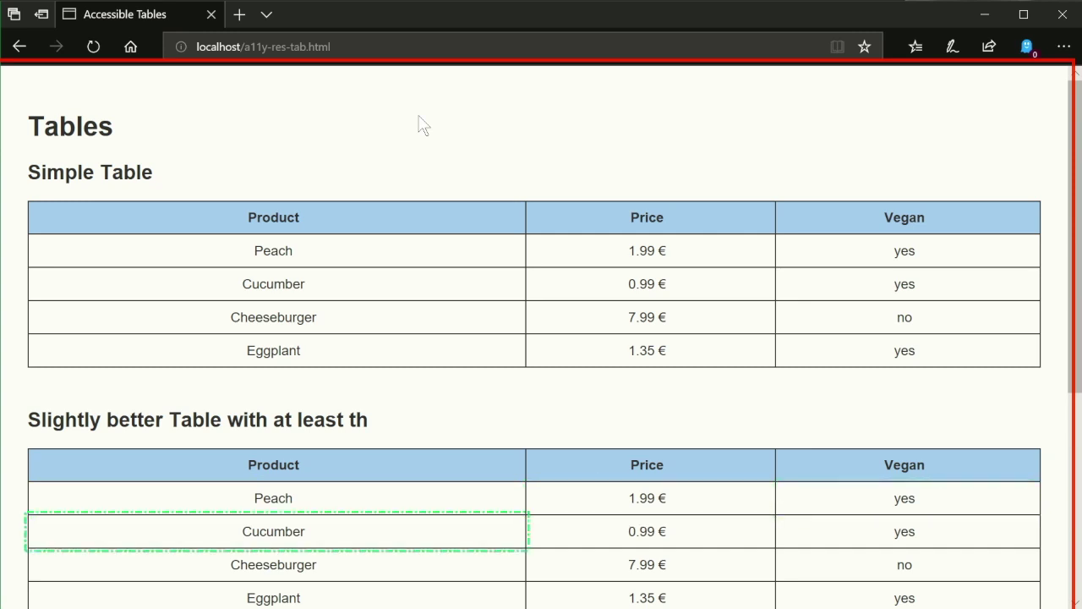
key("Down")
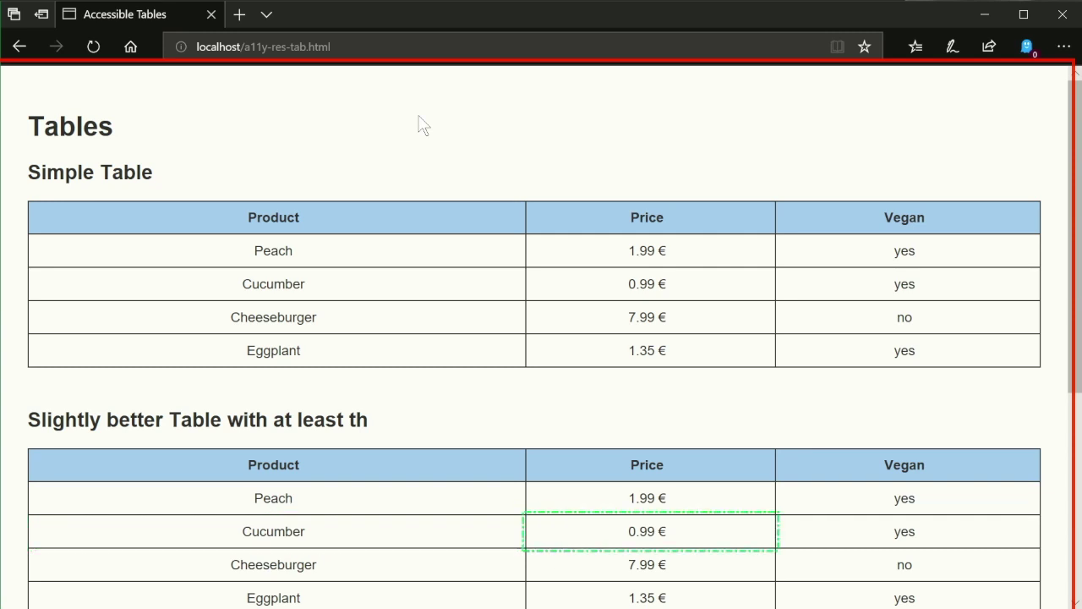
key("t")
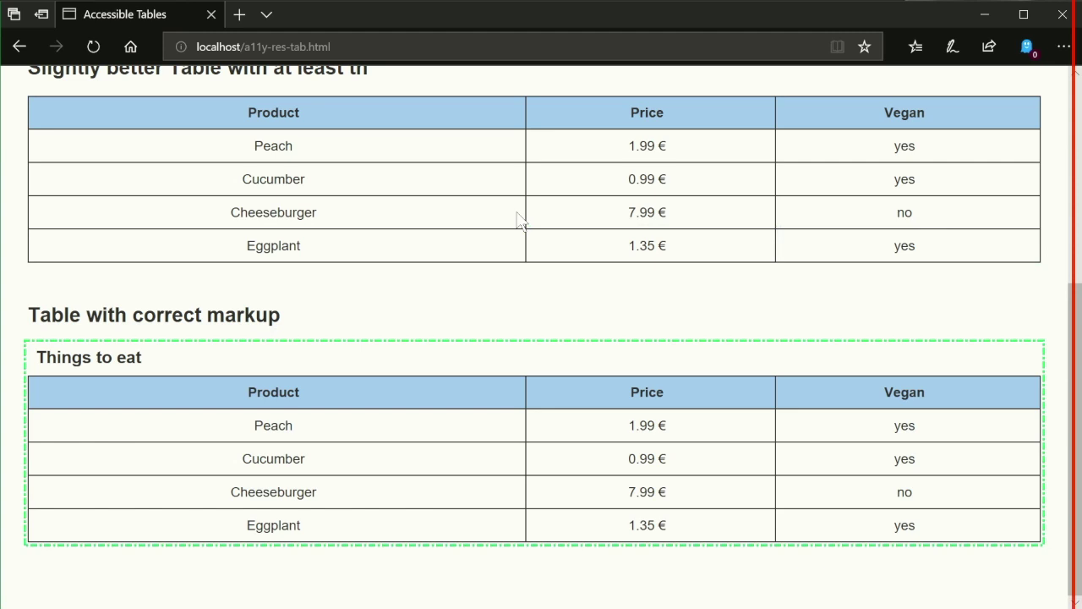
Read Things to eat's Product, Price and Vegan headers, the Peach row (1.99 €) and Cucumber's 0.99 €
key("Down")
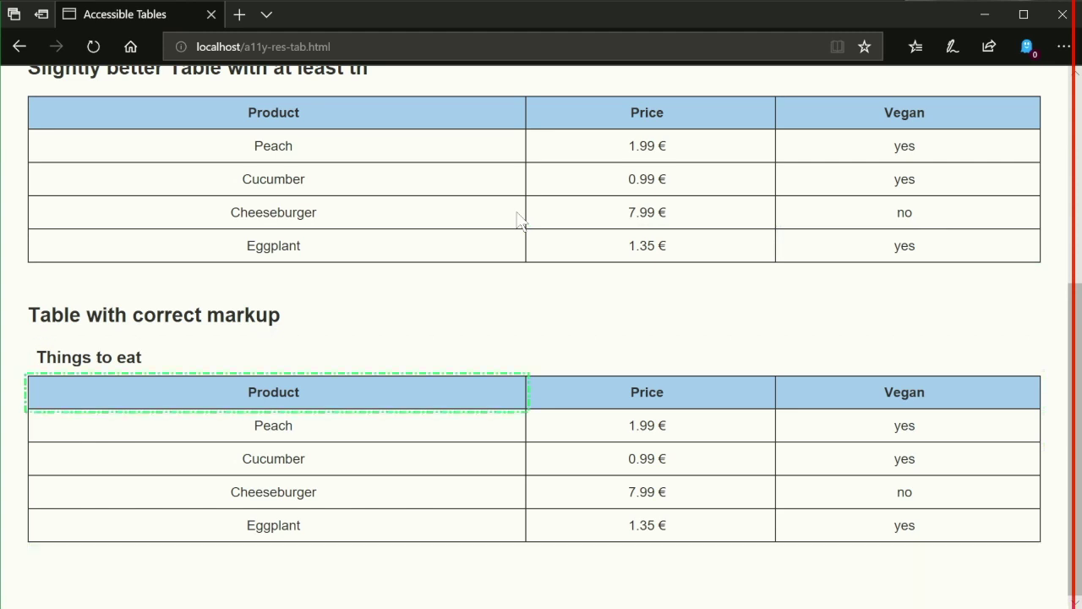
key("ctrl+alt+Right")
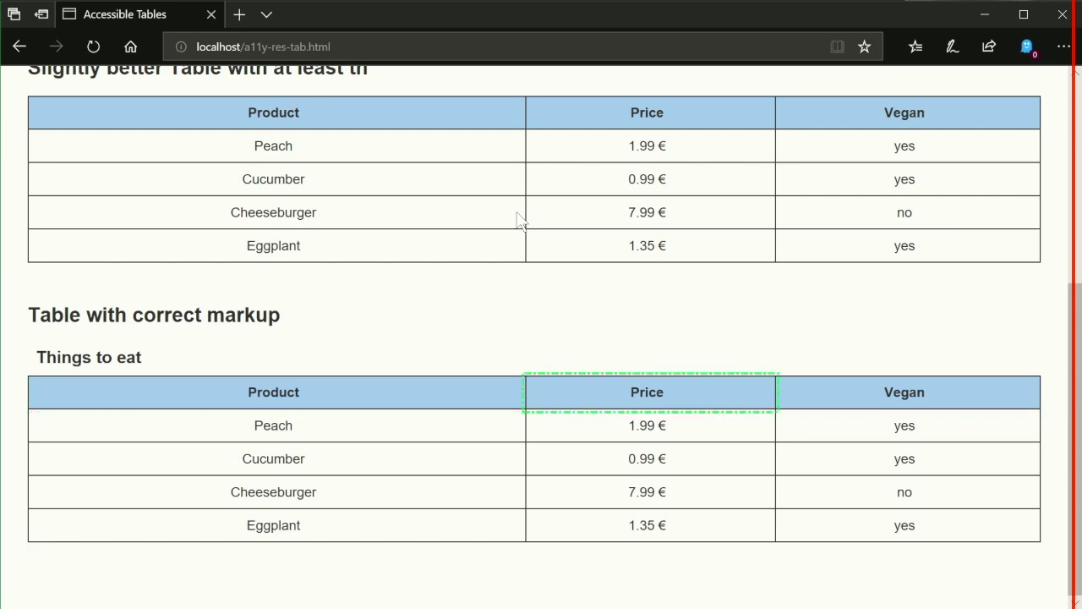
key("ctrl+alt+Right")
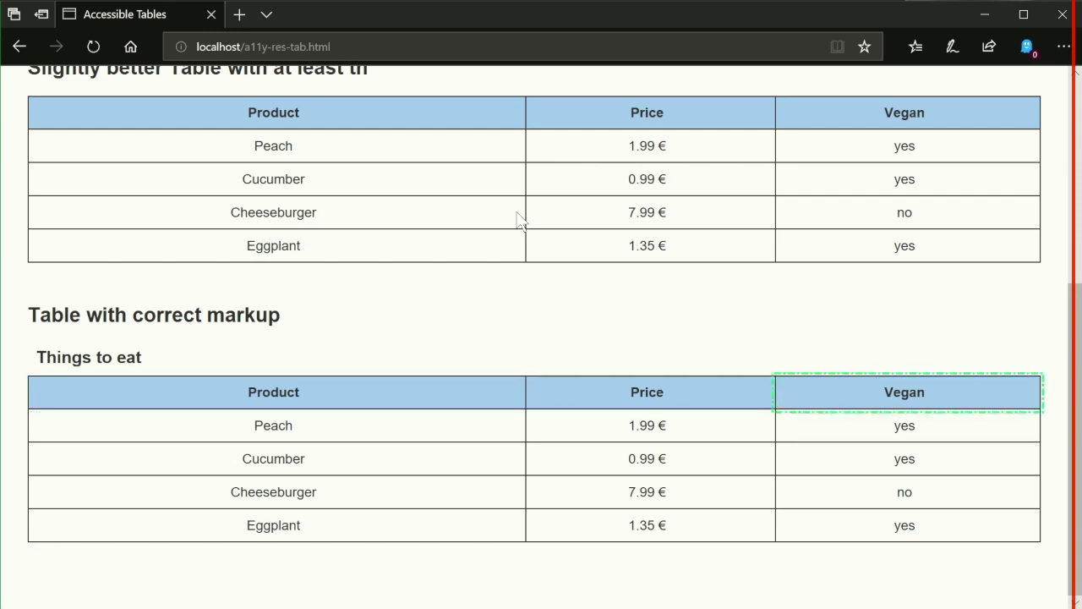
key("Down")
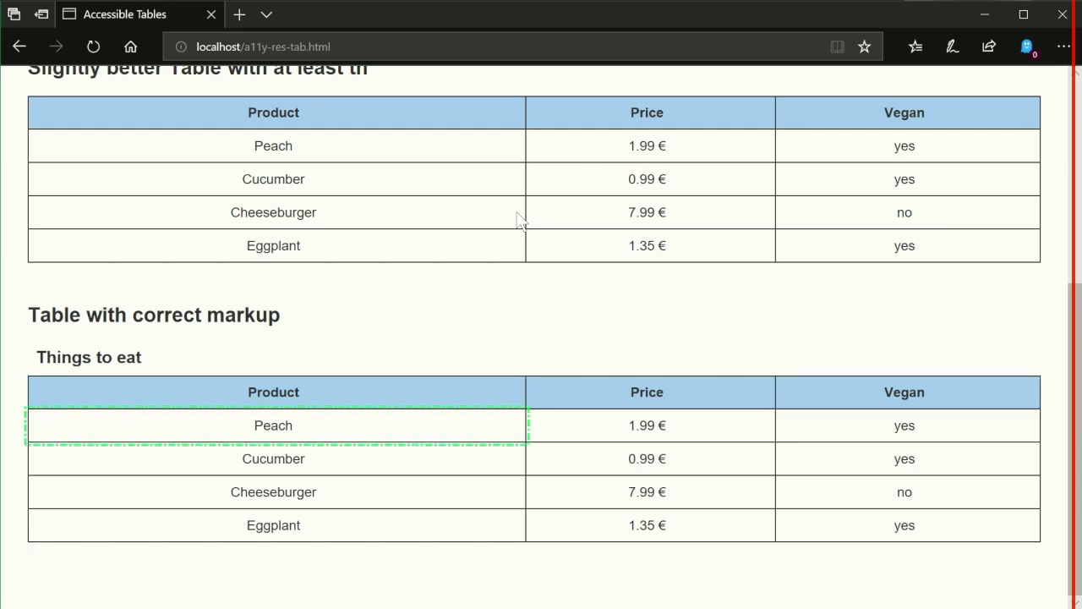
key("ctrl+alt+Right")
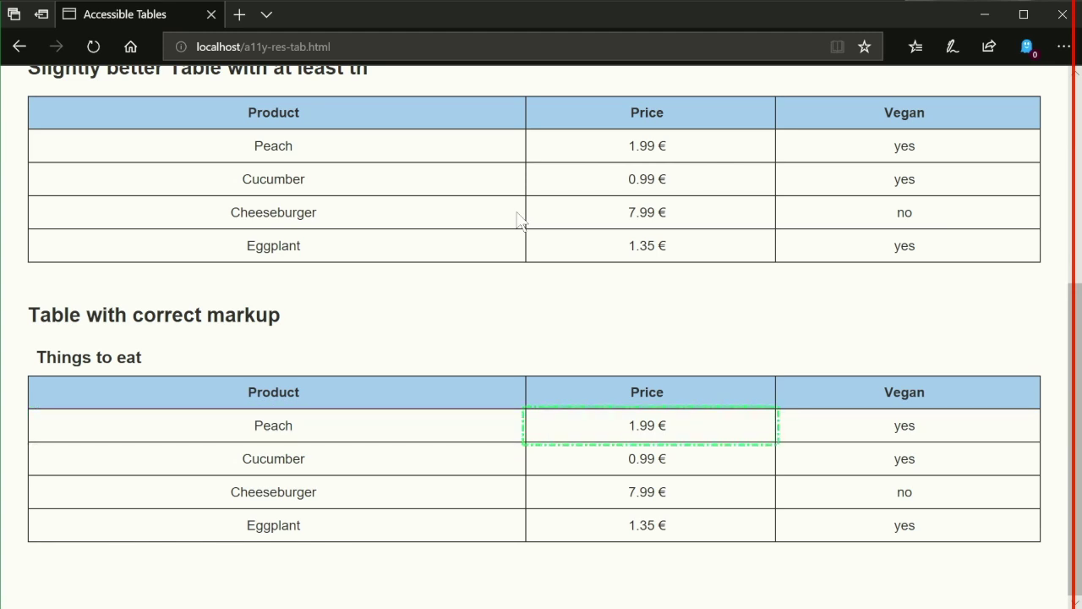
key("ctrl+alt+Right")
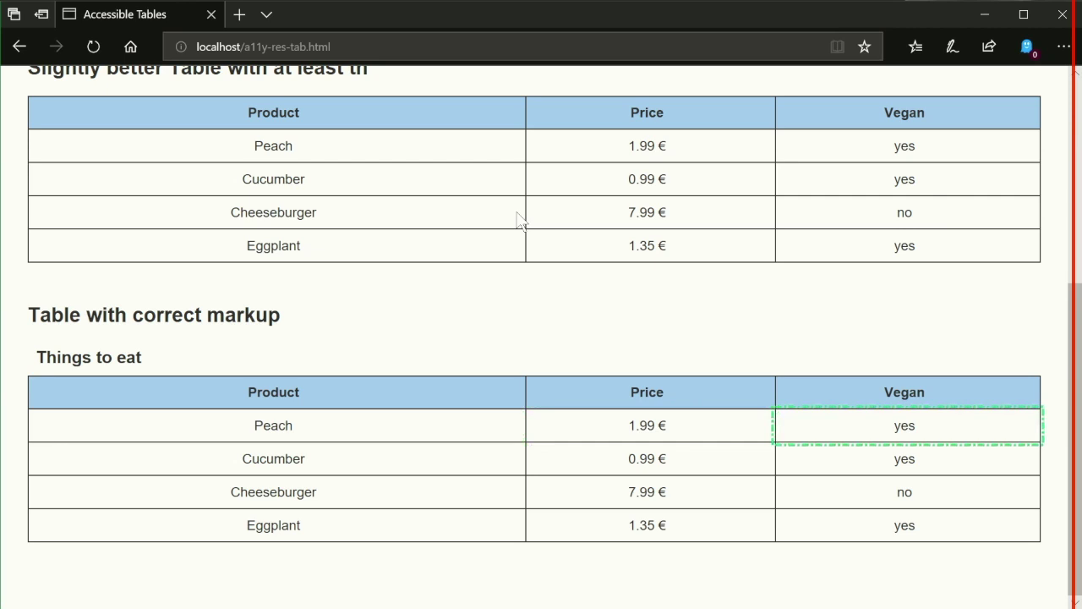
key("Down")
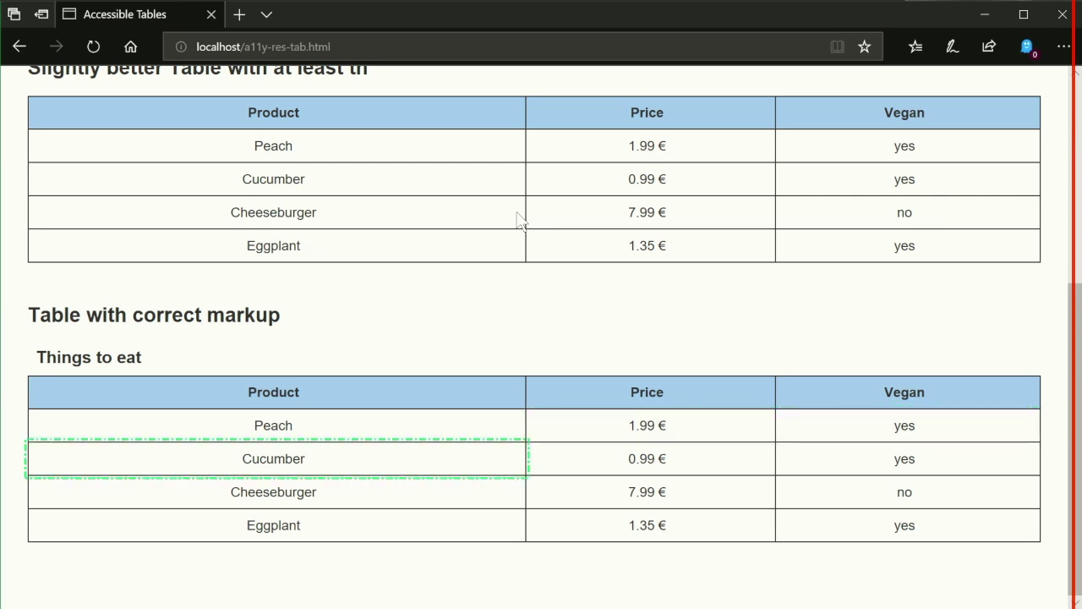
key("ctrl+alt+Right")
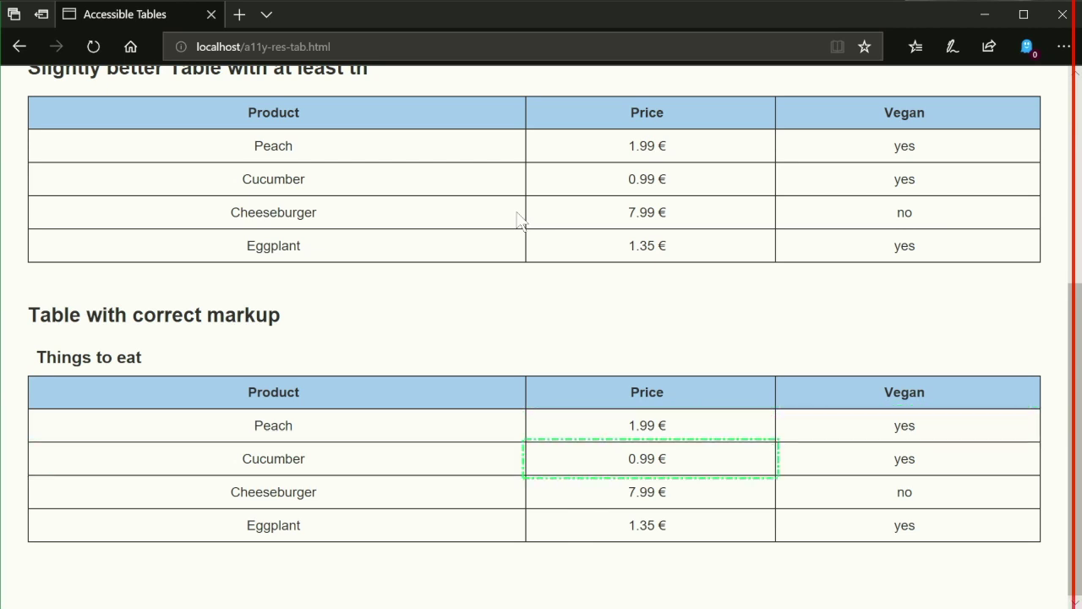